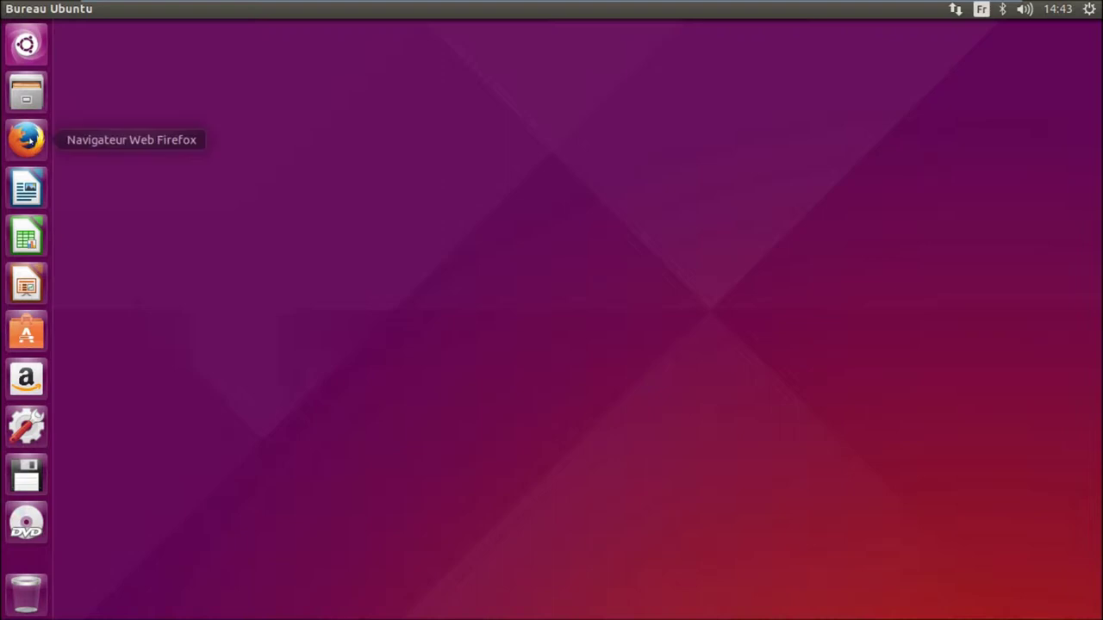
- Open Firefox, go to google.fr and search for "zulucrypt"
{"action": "left_click", "coordinate": [26, 138]}
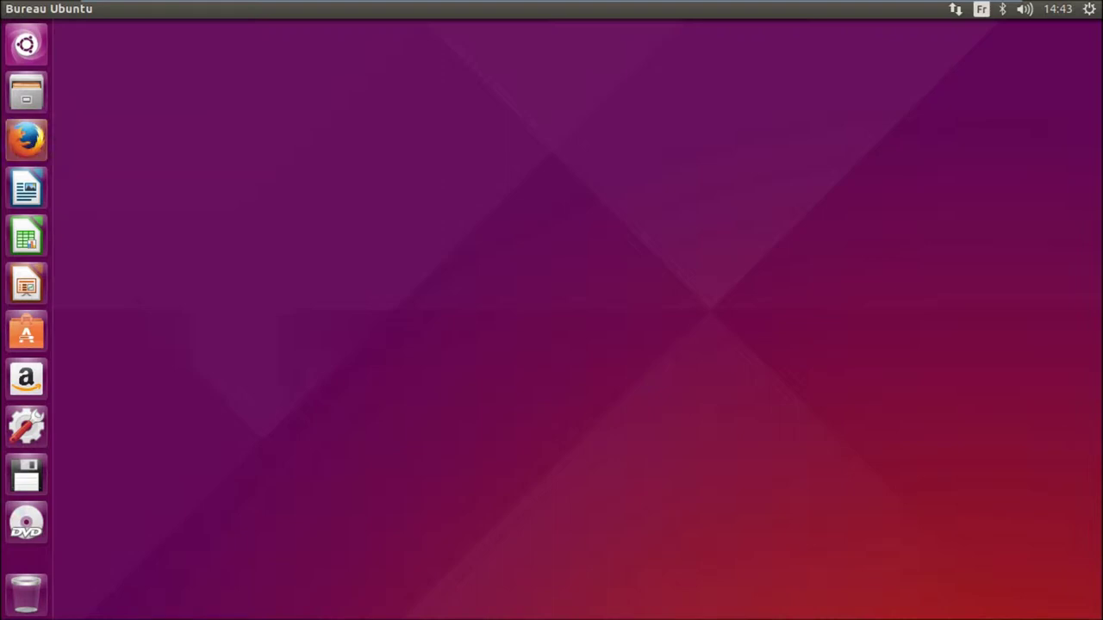
{"action": "type", "text": "google.fr/"}
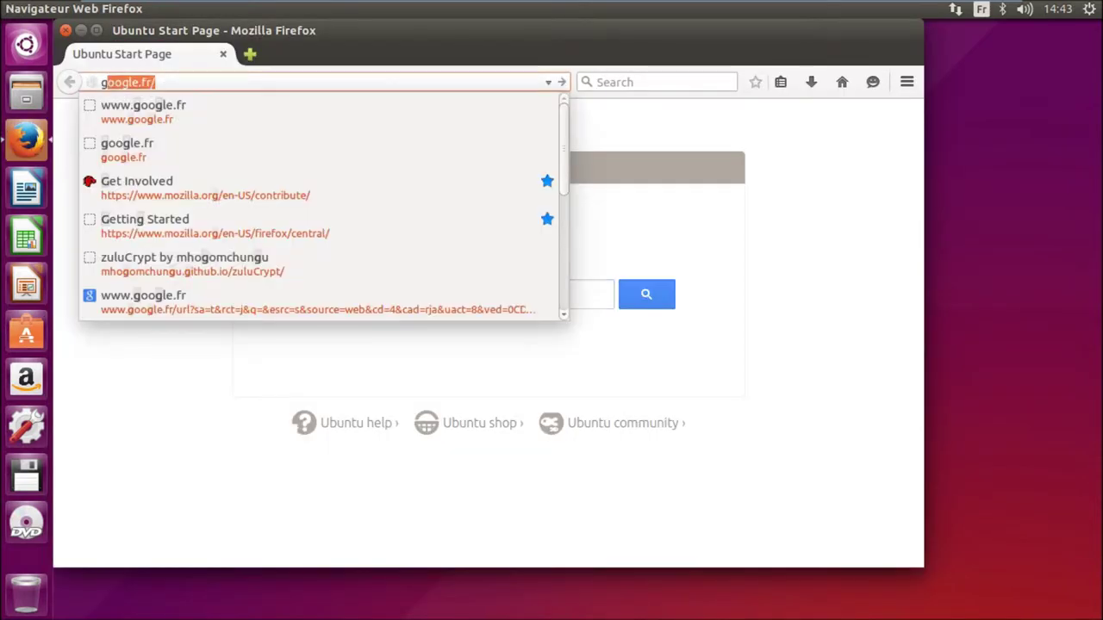
{"action": "key", "text": "Return"}
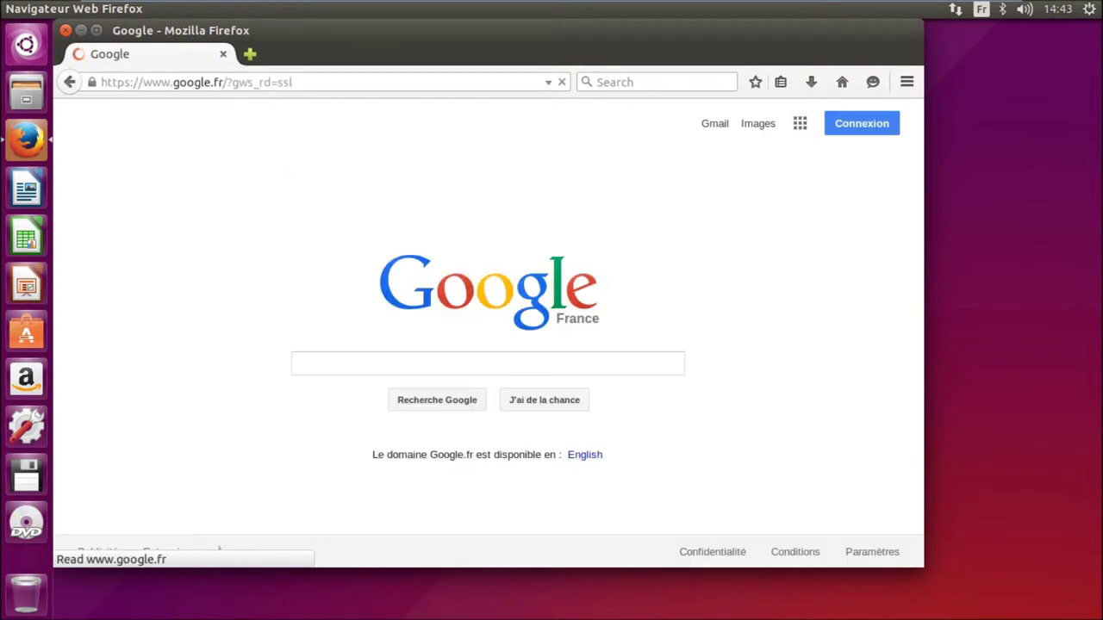
{"action": "type", "text": "zu"}
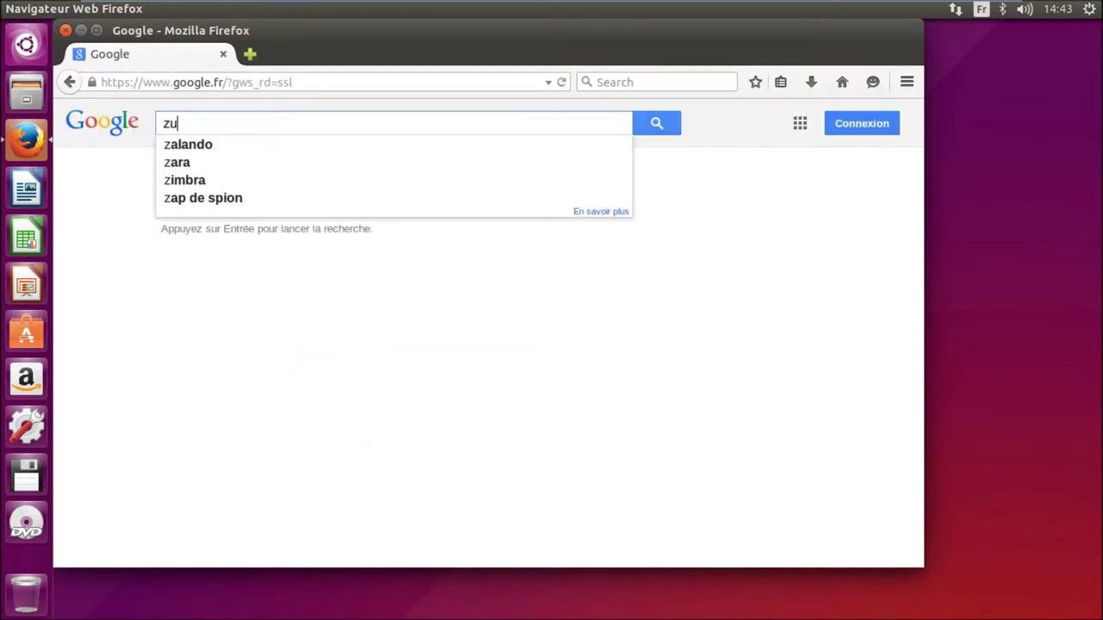
{"action": "type", "text": "lucr"}
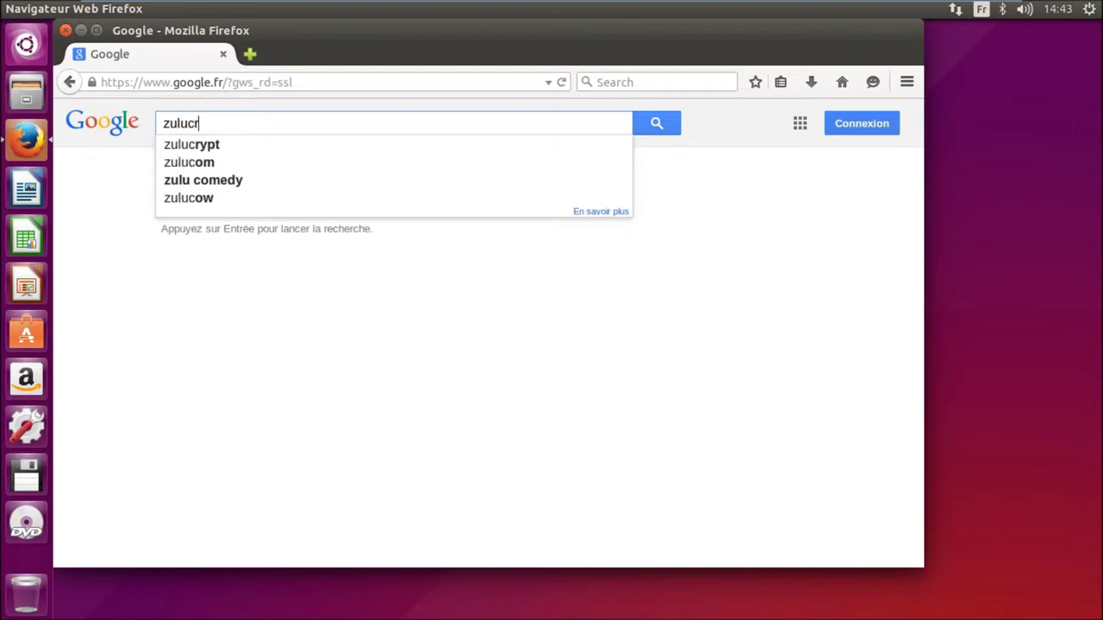
{"action": "key", "text": "Down"}
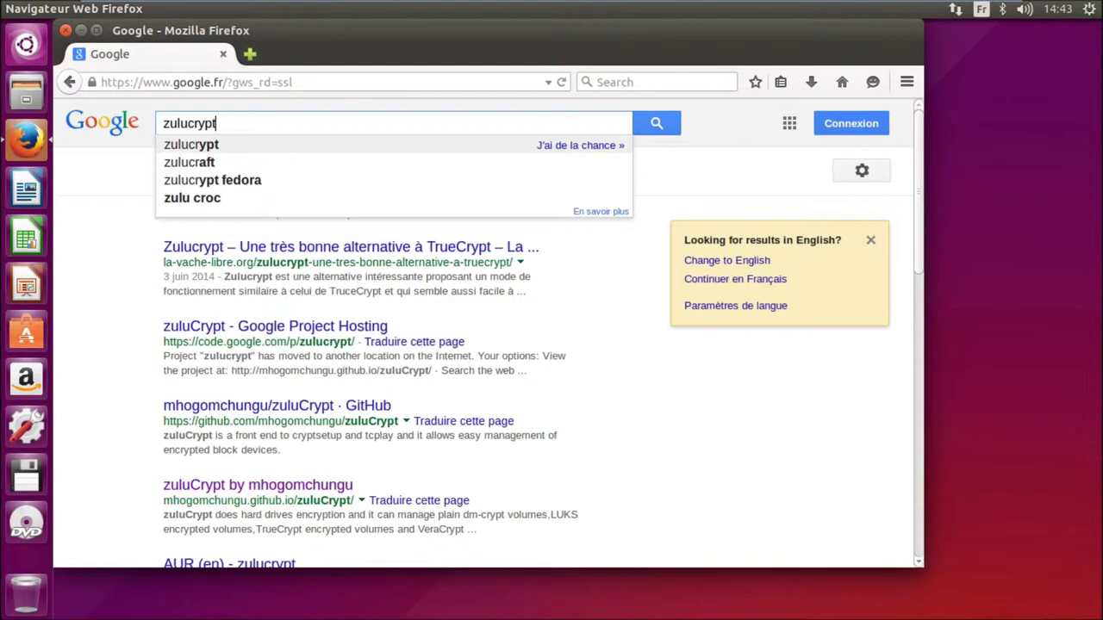
{"action": "key", "text": "Return"}
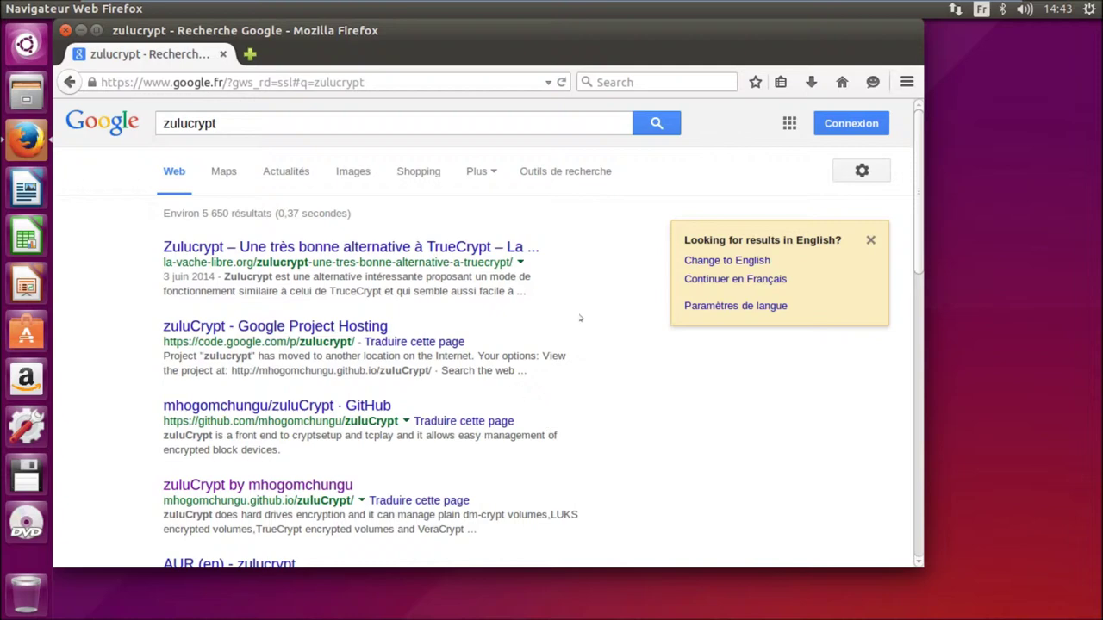
- Open the zuluCrypt project's github.io search result in a new tab and switch to that tab
{"action": "right_click", "coordinate": [234, 487]}
{"action": "left_click", "coordinate": [284, 326]}
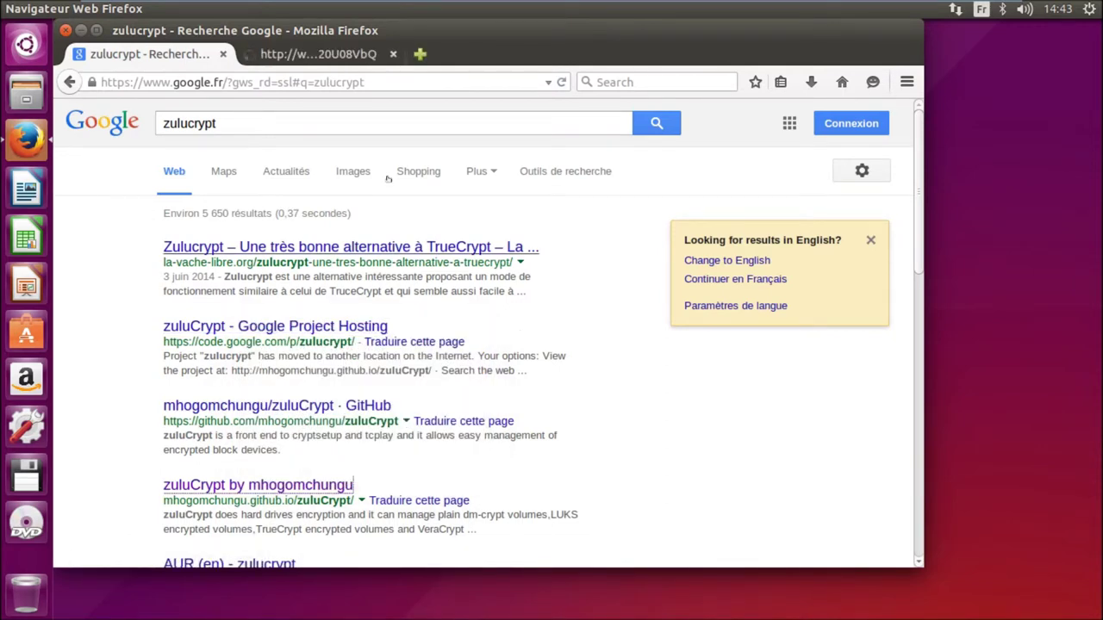
{"action": "left_click", "coordinate": [293, 53]}
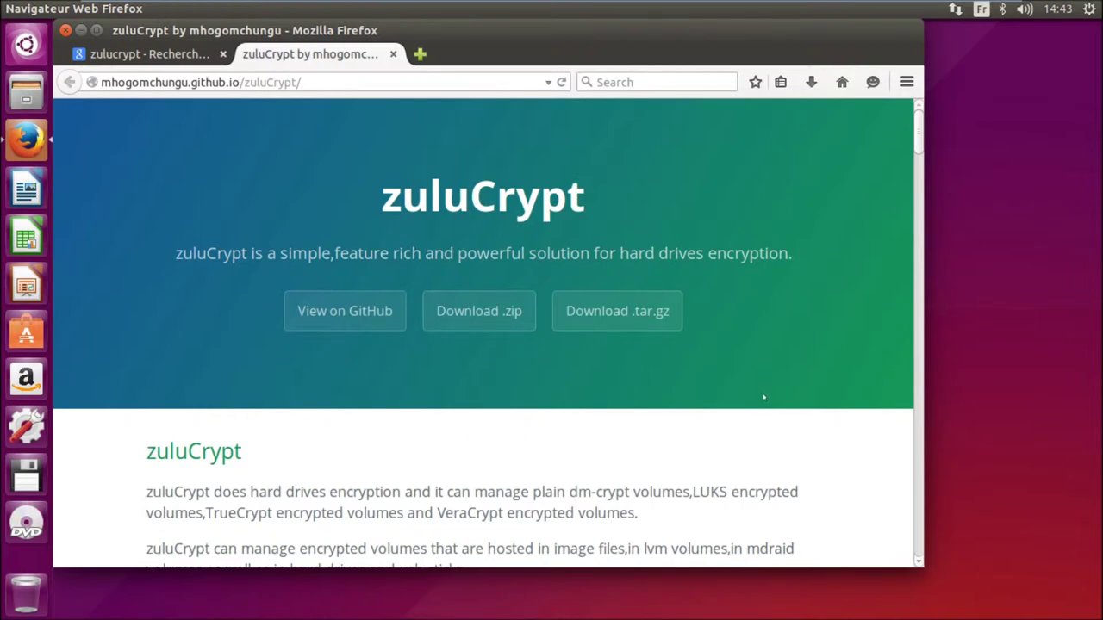
- Save the binary package zuluCrypt-4.7.6-ubuntu-15.04-Vivid_Vervet.tar.xz from the project page into the Téléchargements folder
{"action": "scroll", "coordinate": [758, 420], "scroll_direction": "down", "scroll_amount": 8}
{"action": "scroll", "coordinate": [758, 420], "scroll_direction": "down", "scroll_amount": 11}
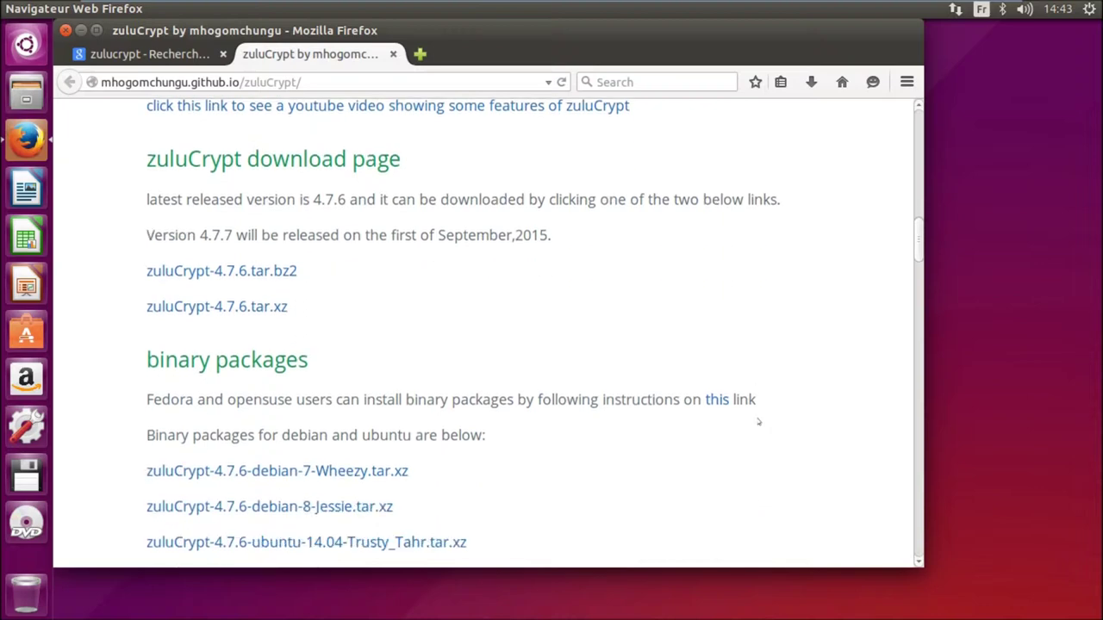
{"action": "scroll", "coordinate": [758, 421], "scroll_direction": "down", "scroll_amount": 5}
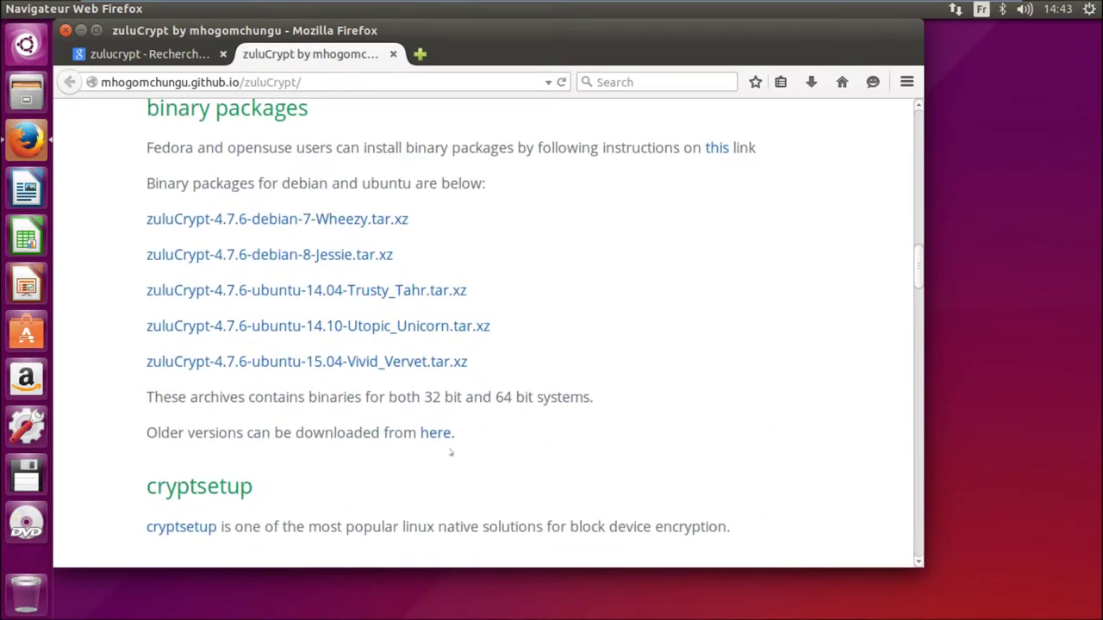
{"action": "right_click", "coordinate": [308, 362]}
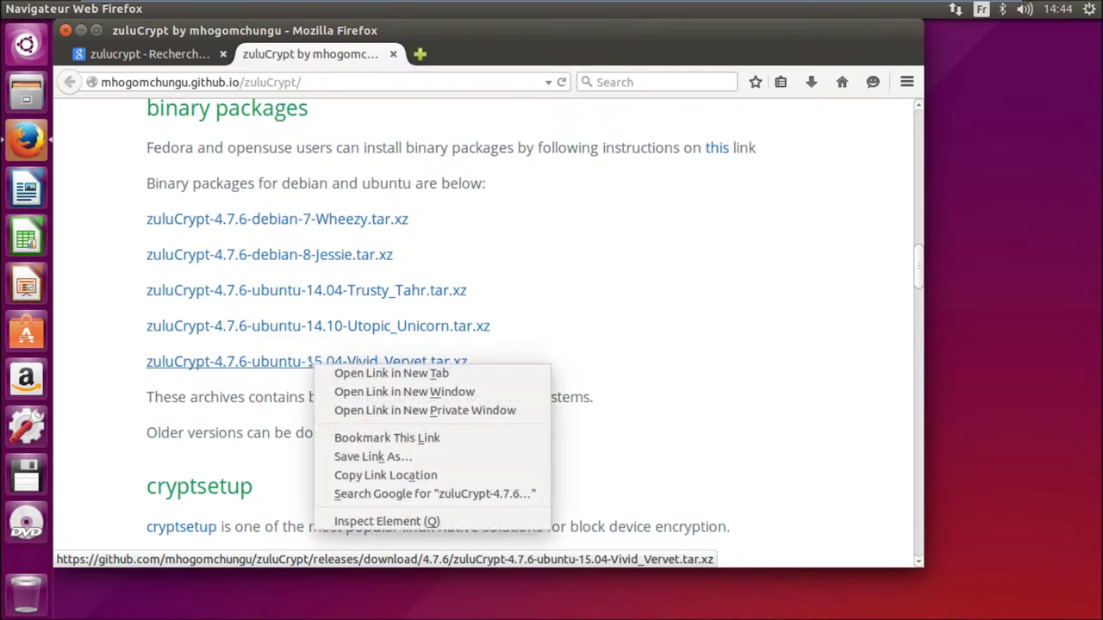
{"action": "left_click", "coordinate": [381, 459]}
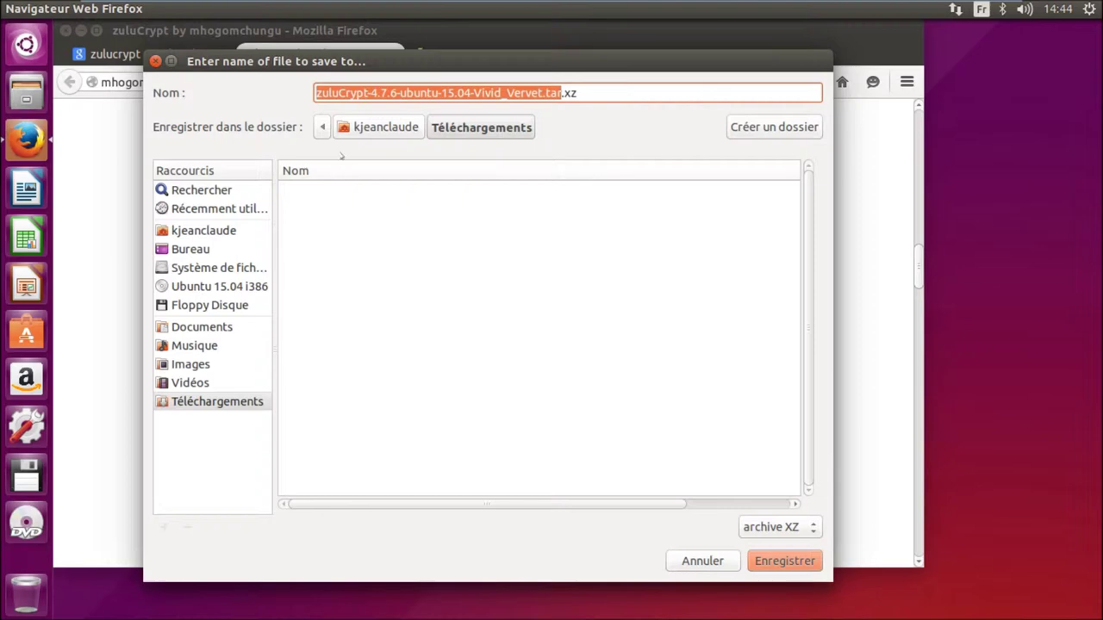
{"action": "left_click", "coordinate": [776, 561]}
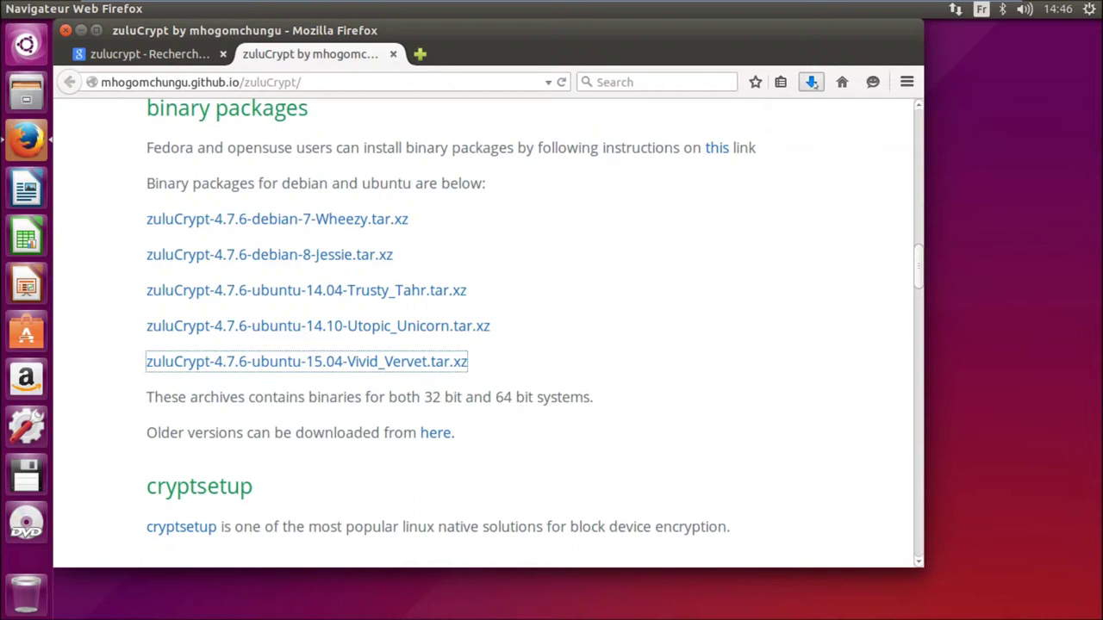
- Show the downloaded zuluCrypt archive in its containing folder, minimize the browser and reposition the file manager window
{"action": "left_click", "coordinate": [811, 82]}
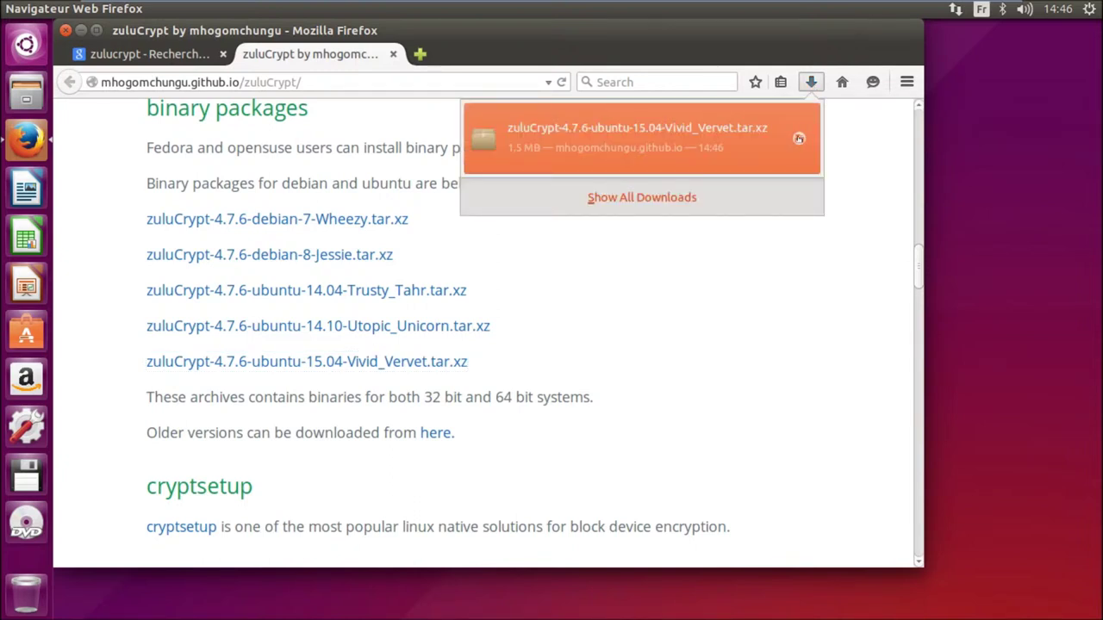
{"action": "left_click", "coordinate": [799, 139]}
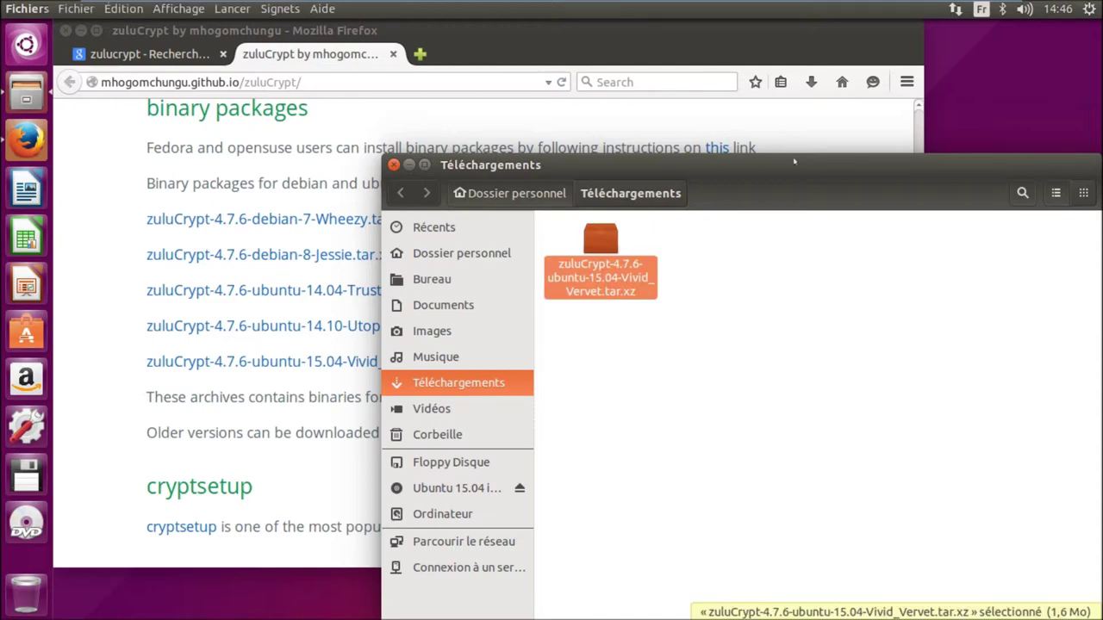
{"action": "left_click_drag", "start_coordinate": [797, 163], "coordinate": [636, 101]}
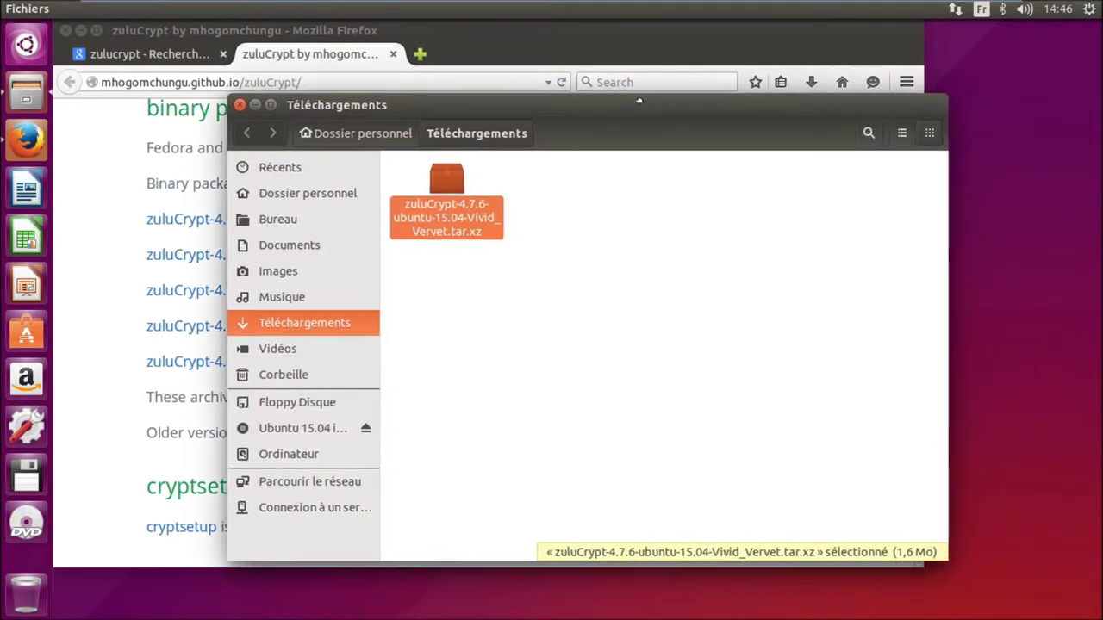
{"action": "left_click", "coordinate": [638, 30]}
{"action": "right_click", "coordinate": [638, 30]}
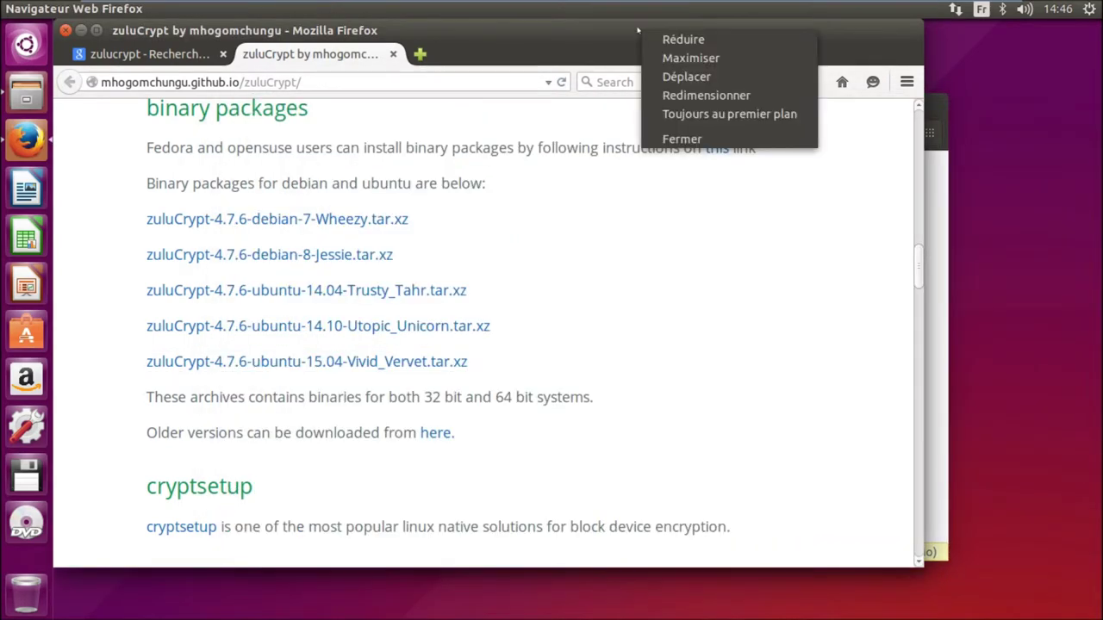
{"action": "left_click", "coordinate": [692, 40]}
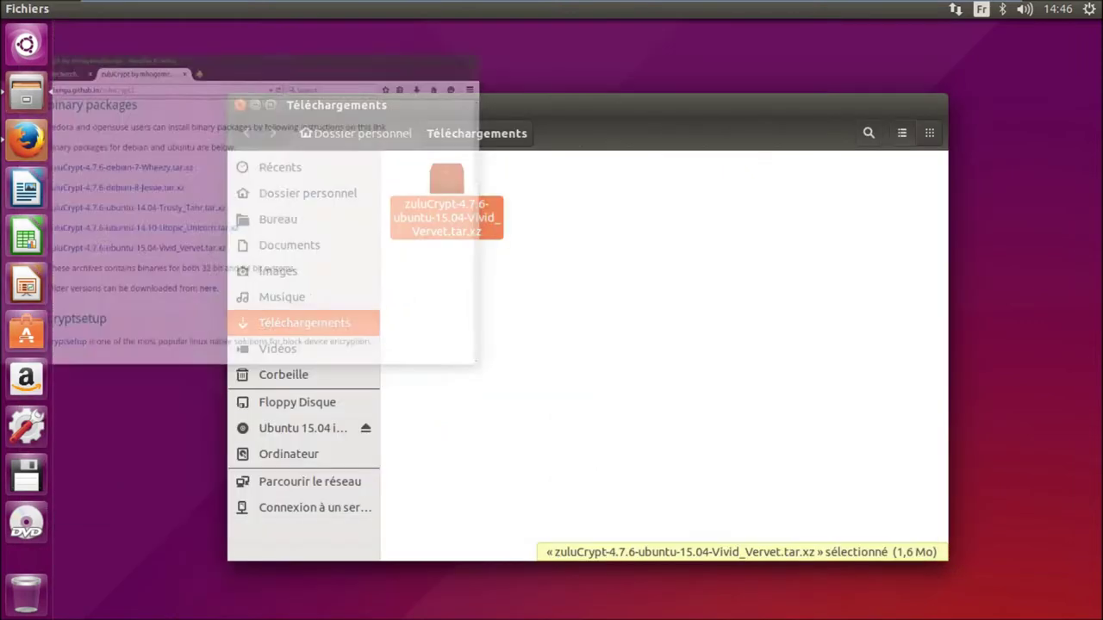
{"action": "left_click_drag", "start_coordinate": [659, 109], "coordinate": [639, 80]}
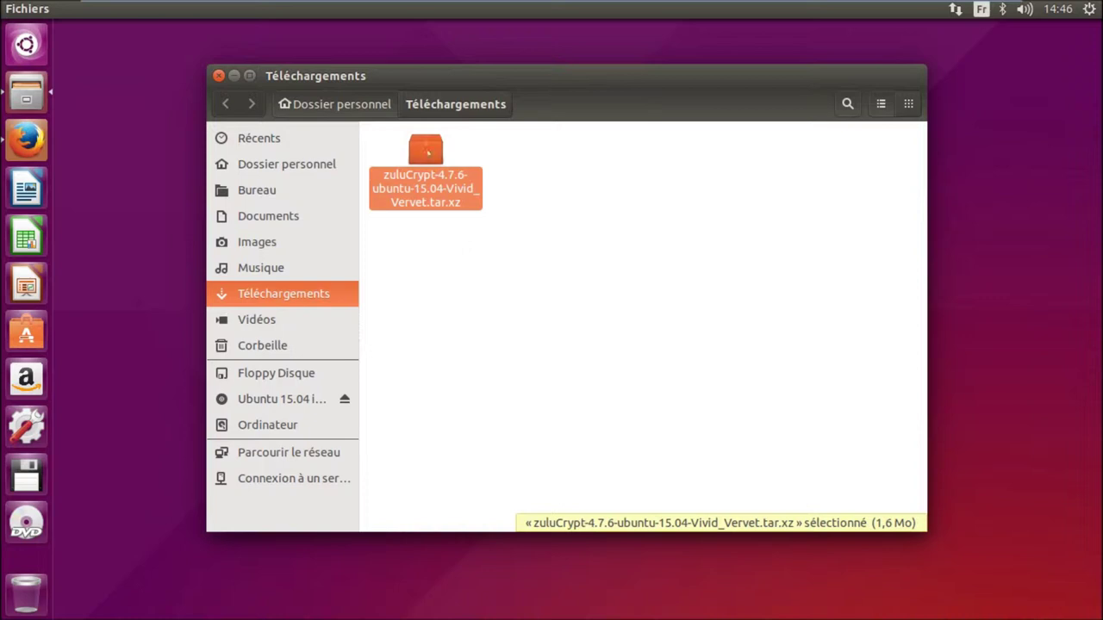
- Extract the zuluCrypt archive in place and open the i386 folder inside ubuntu-15.04-Vivid_Vervet
{"action": "right_click", "coordinate": [425, 150]}
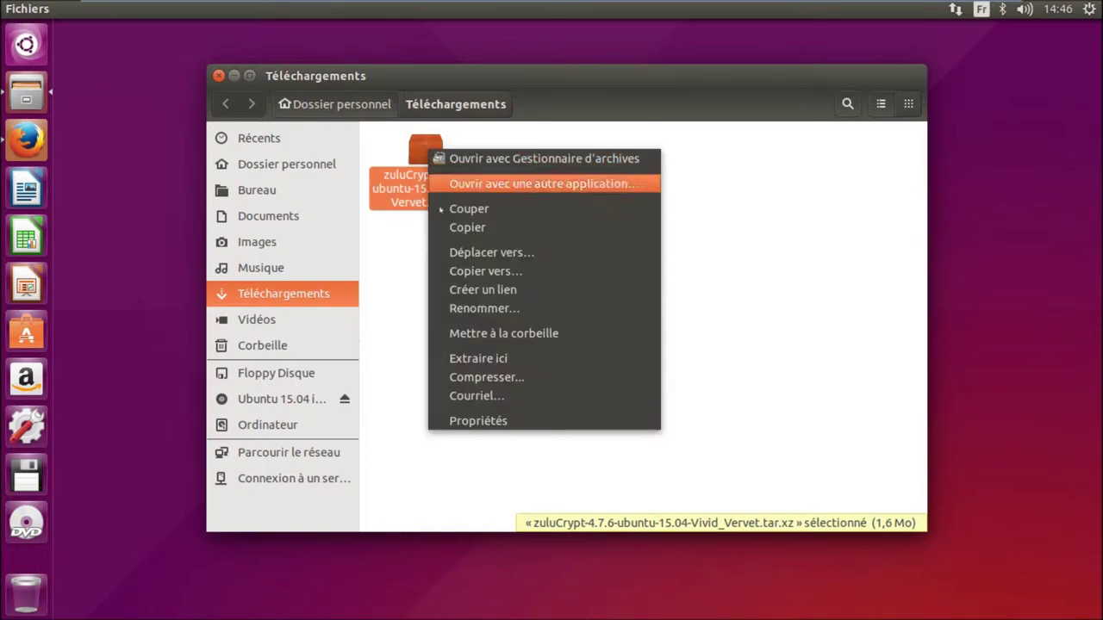
{"action": "left_click", "coordinate": [490, 361]}
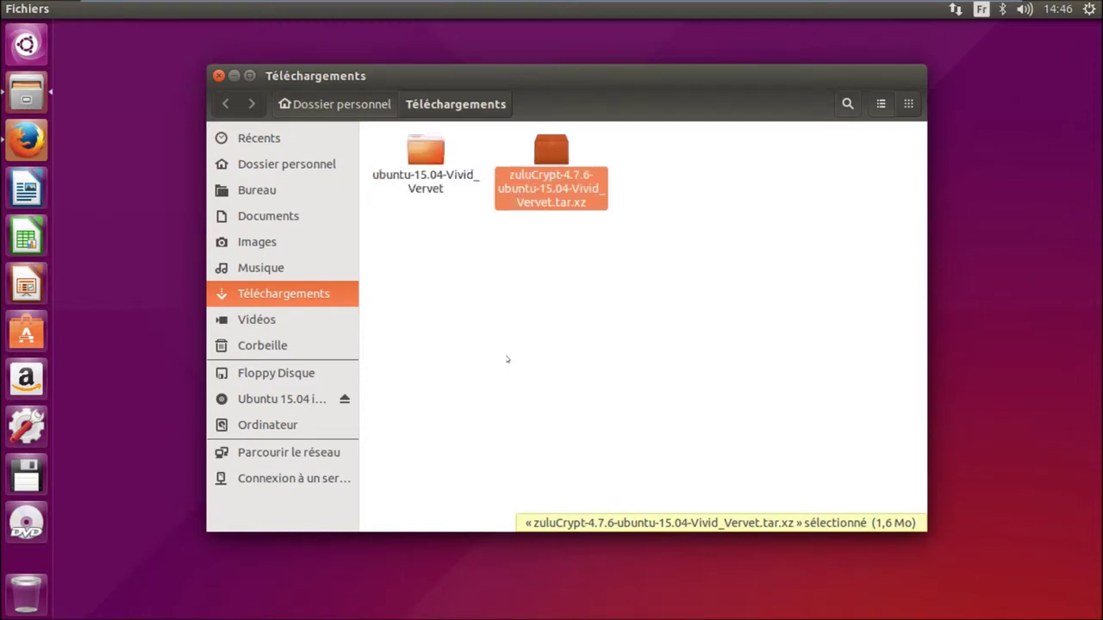
{"action": "left_click", "coordinate": [473, 311]}
{"action": "double_click", "coordinate": [431, 159]}
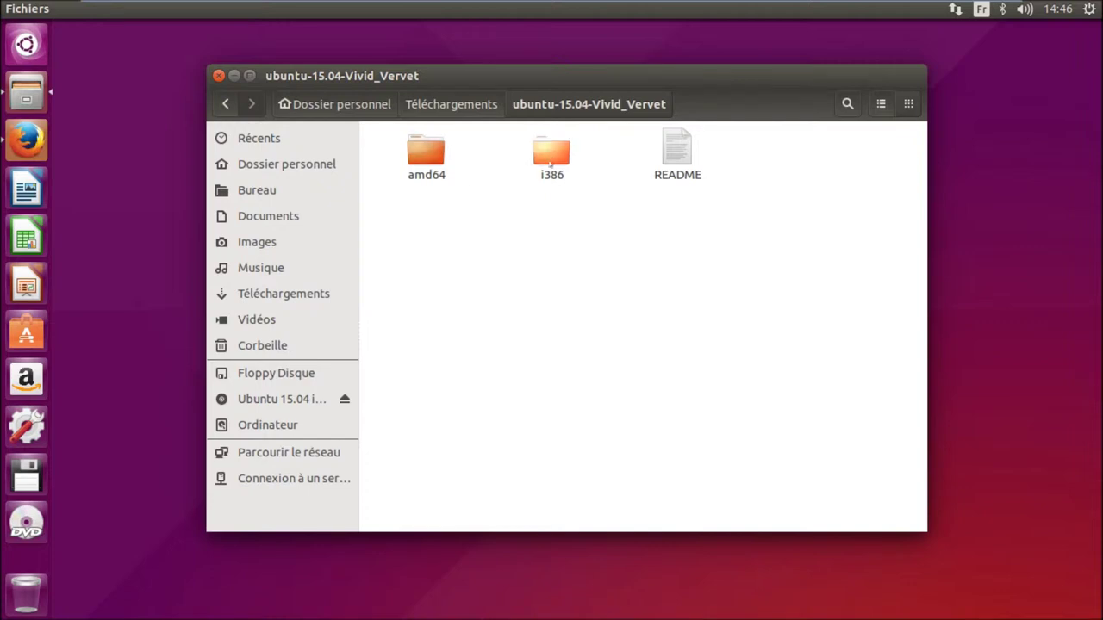
{"action": "double_click", "coordinate": [551, 159]}
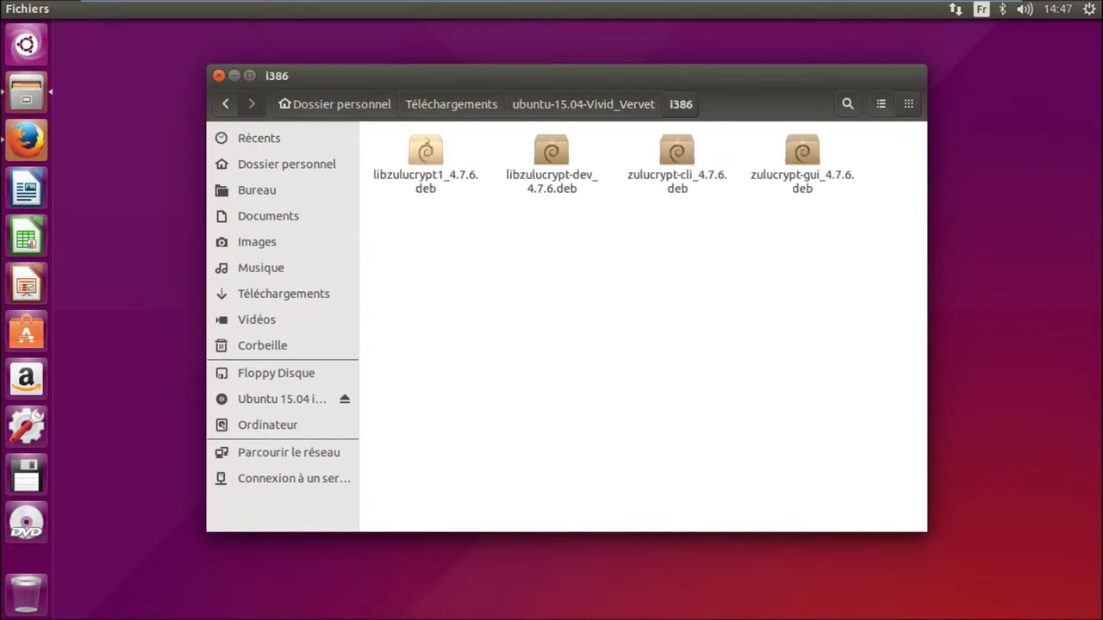
- Install libzulucrypt1_4.7.6.deb with Logithèque Ubuntu, authenticating with the account password, and close its window
{"action": "left_click", "coordinate": [423, 152]}
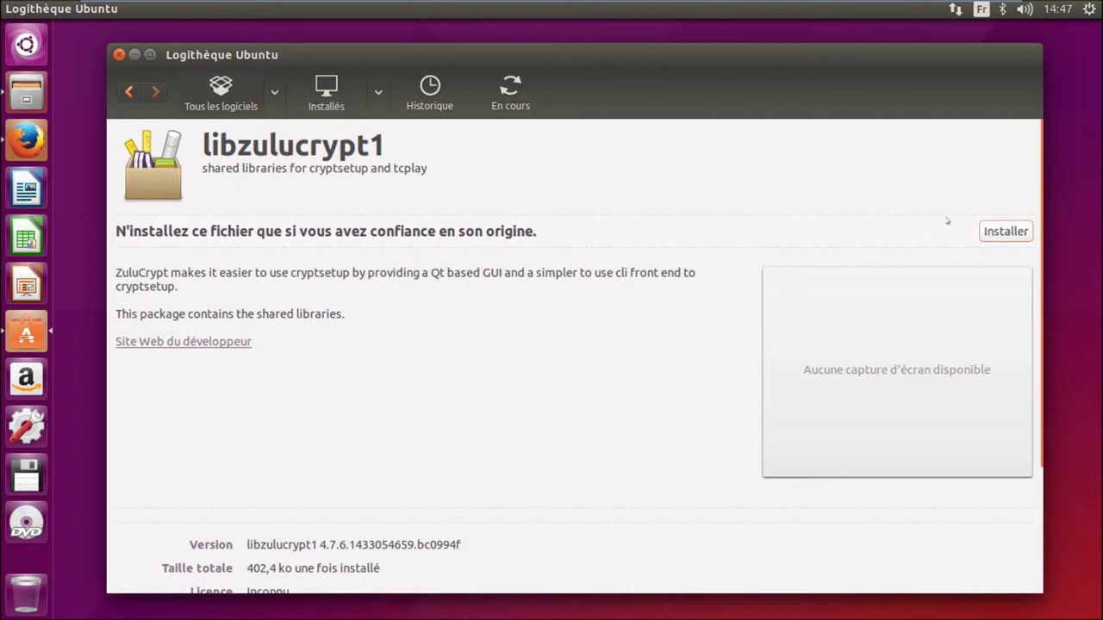
{"action": "left_click", "coordinate": [991, 232]}
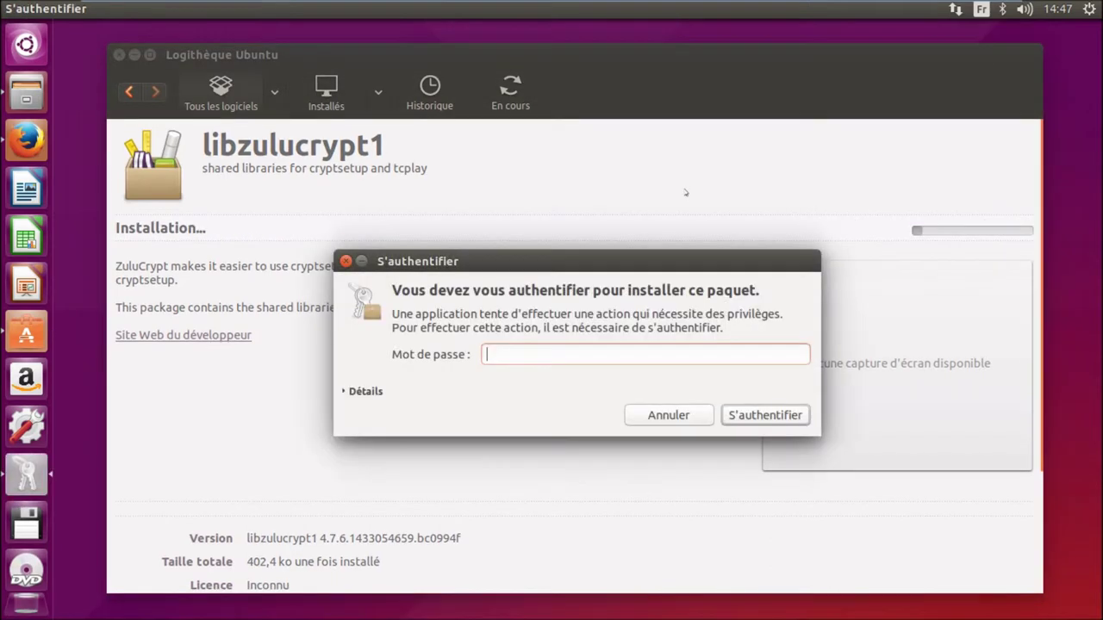
{"action": "type", "text": "•"}
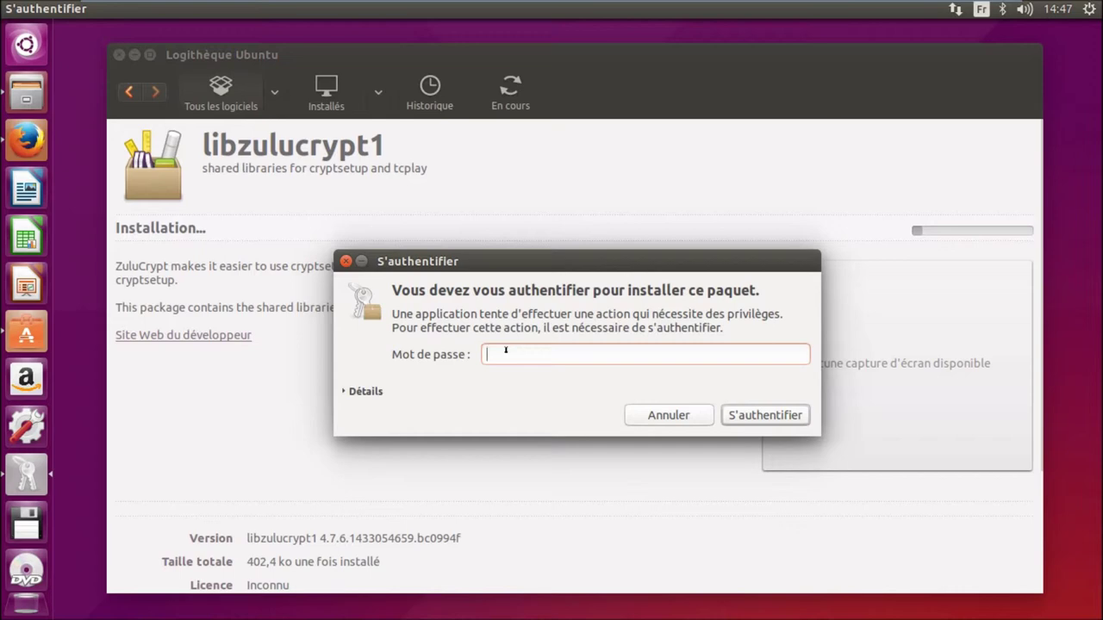
{"action": "type", "text": "•••••••"}
{"action": "key", "text": "Return"}
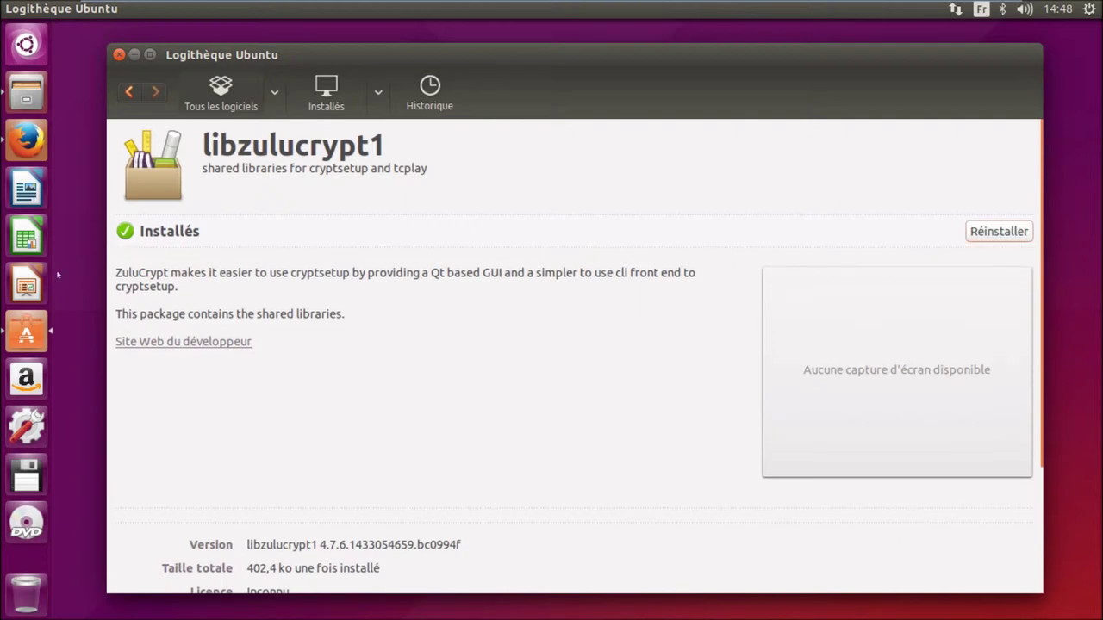
{"action": "right_click", "coordinate": [670, 56]}
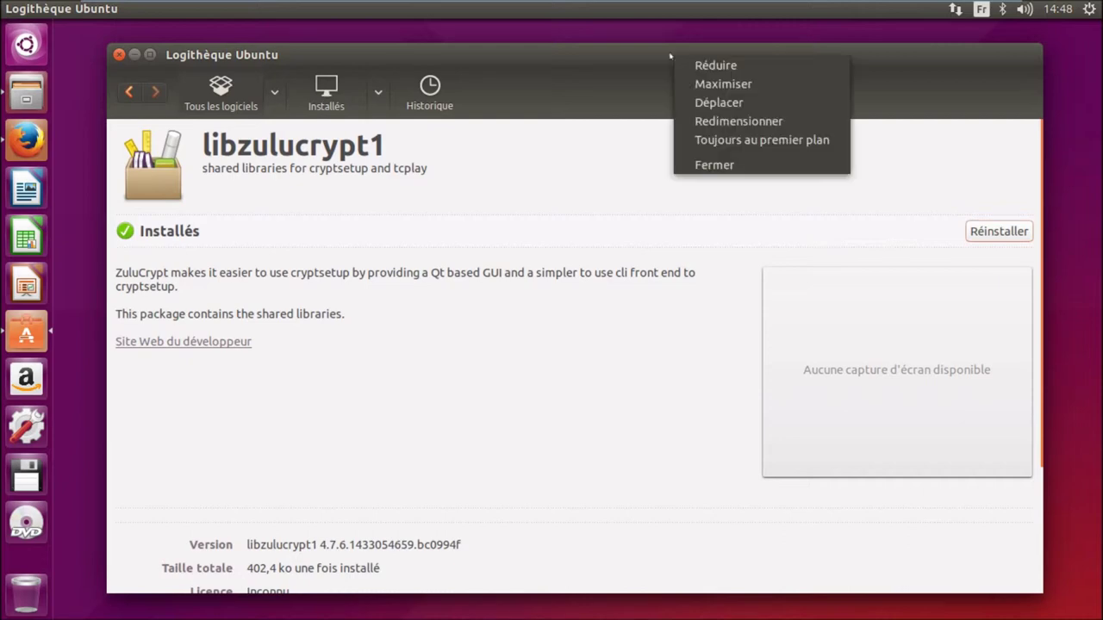
{"action": "left_click", "coordinate": [714, 165]}
- Install libzulucrypt-dev_4.7.6.deb with Logithèque Ubuntu, authenticating with the account password, and close its window
{"action": "left_click", "coordinate": [553, 156]}
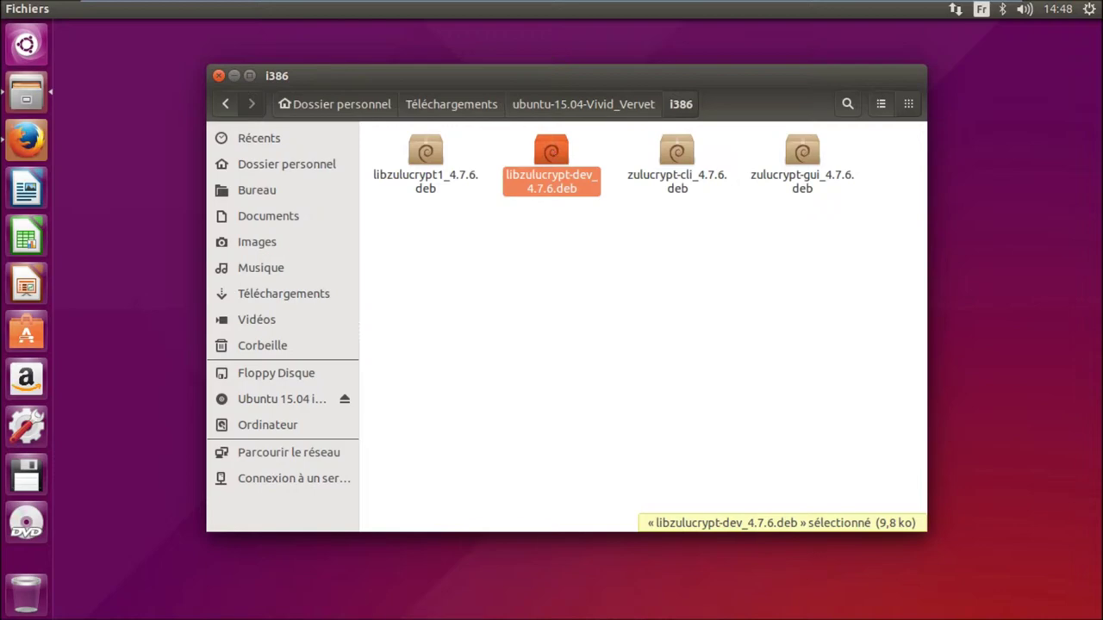
{"action": "key", "text": "Return"}
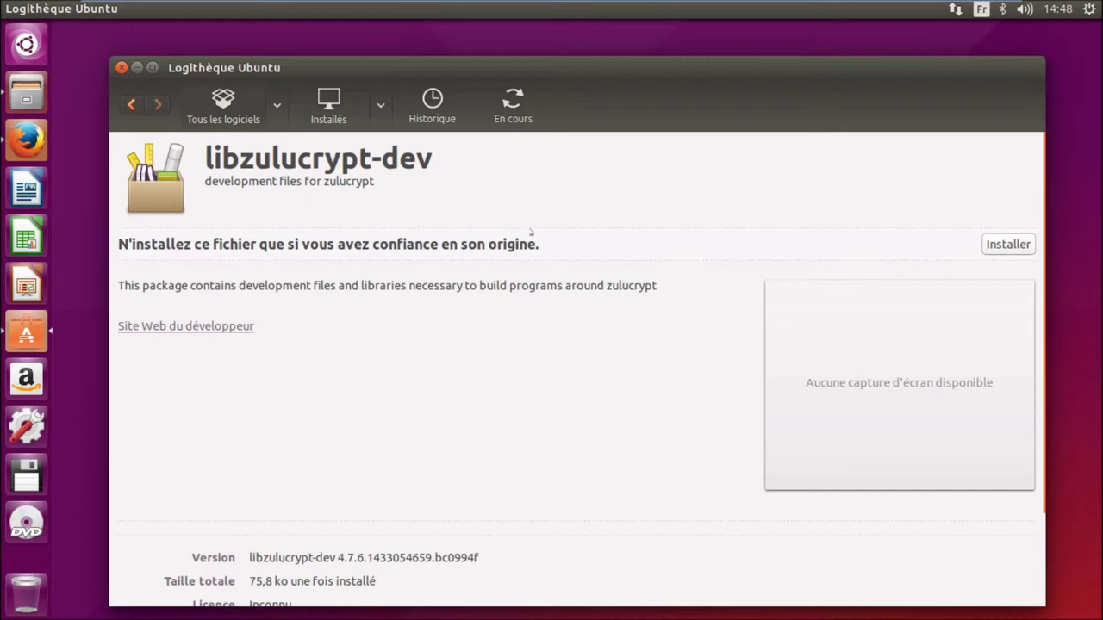
{"action": "left_click", "coordinate": [1007, 248]}
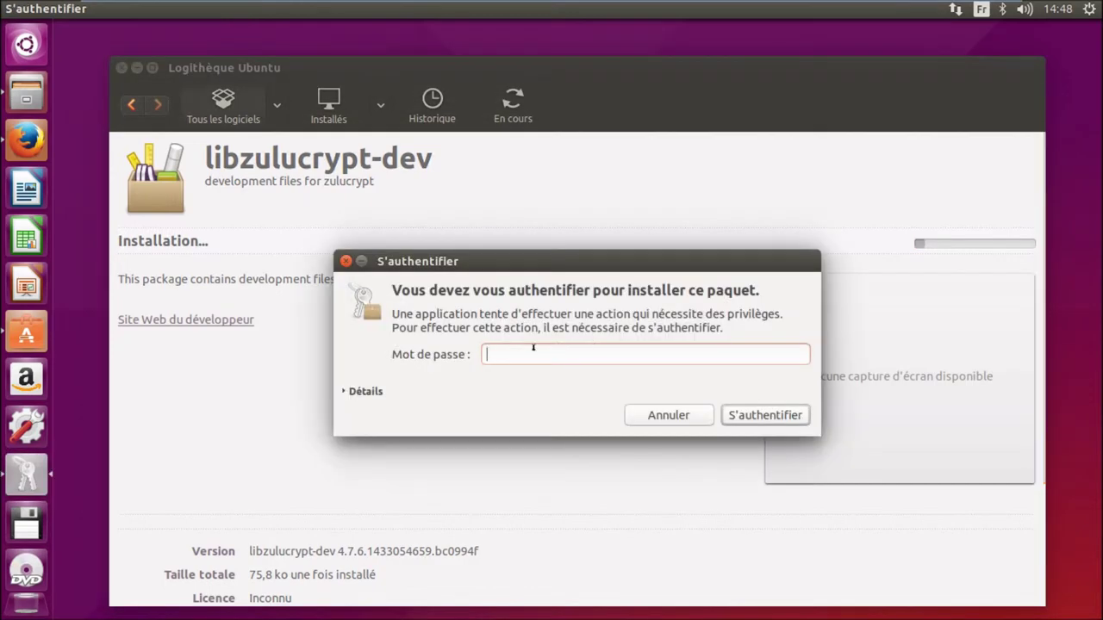
{"action": "type", "text": "aaaaaaaa"}
{"action": "key", "text": "Return"}
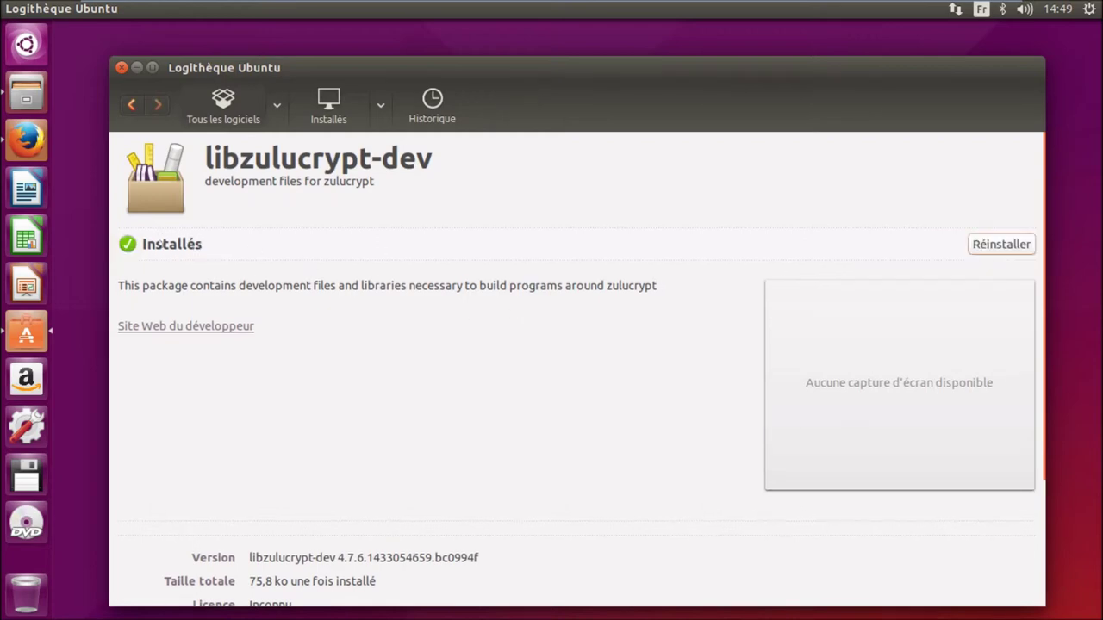
{"action": "right_click", "coordinate": [667, 73]}
{"action": "left_click", "coordinate": [712, 179]}
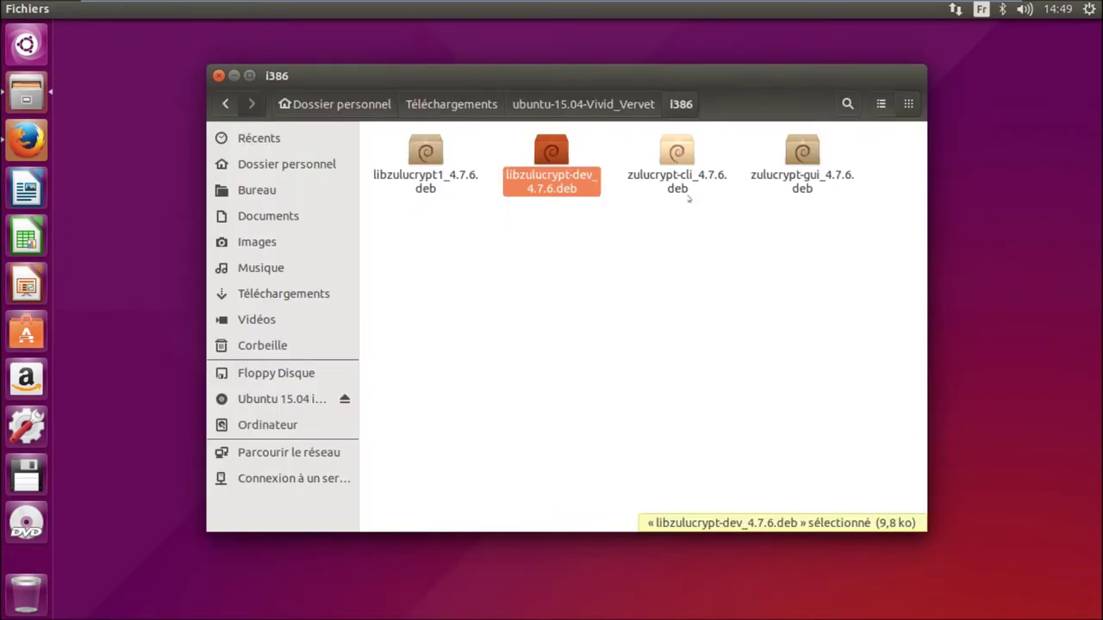
- Install zulucrypt-cli_4.7.6.deb with Logithèque Ubuntu, authenticating with the account password, and close its window
{"action": "left_click", "coordinate": [677, 164]}
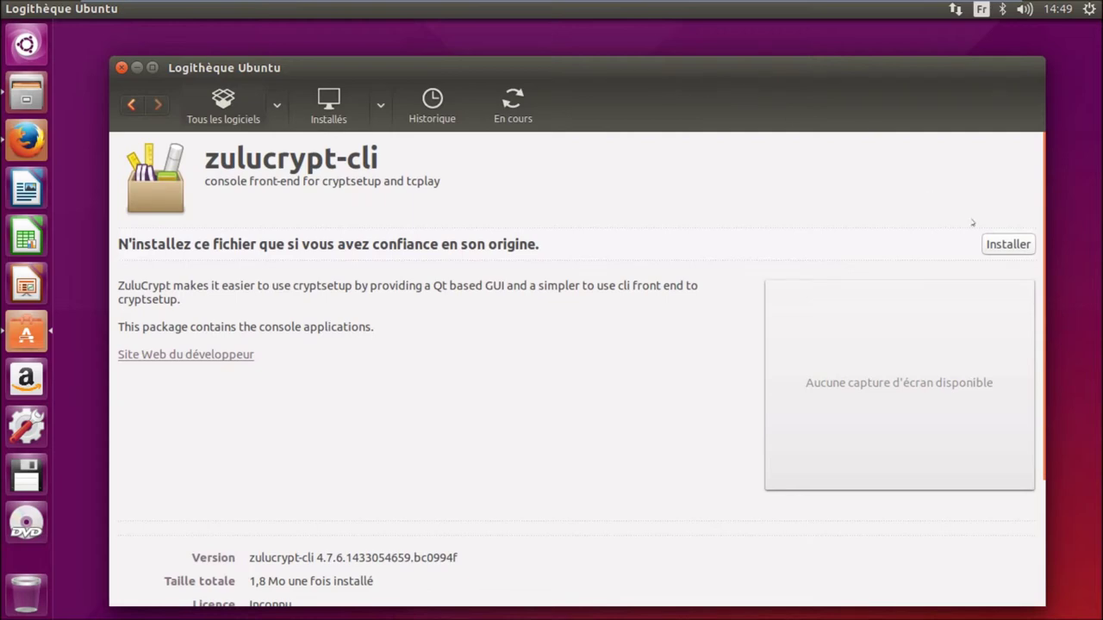
{"action": "left_click", "coordinate": [1008, 245]}
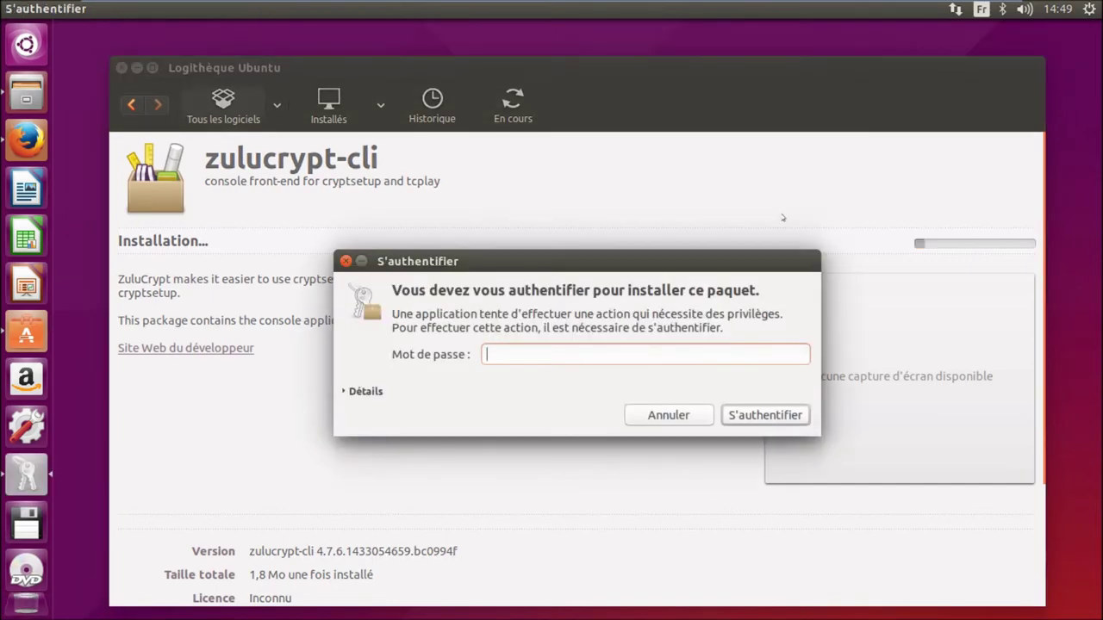
{"action": "type", "text": "••••••"}
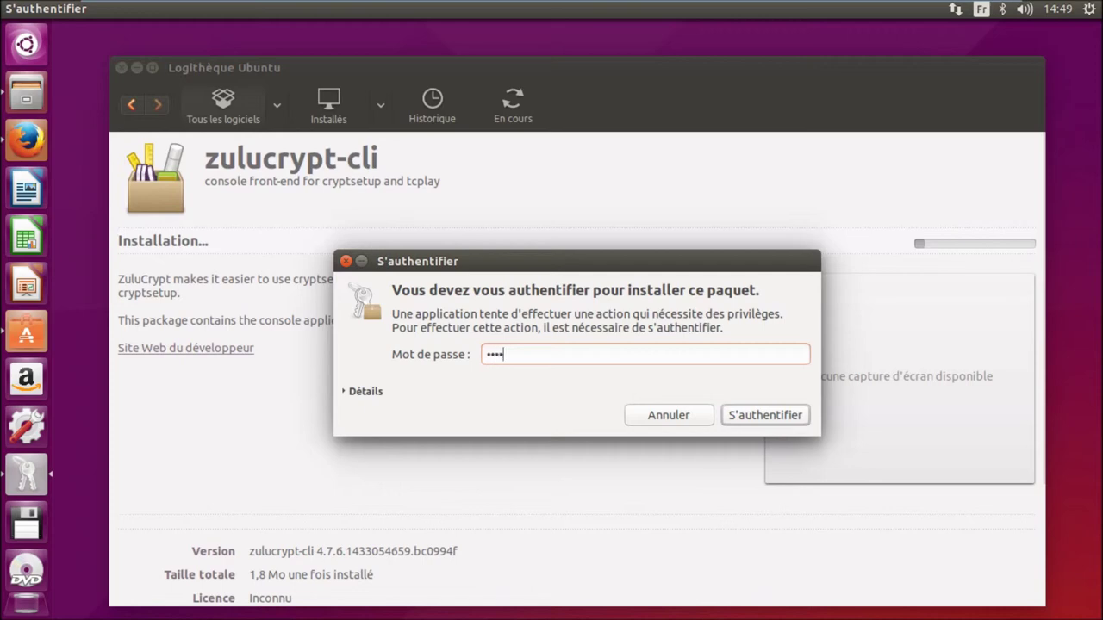
{"action": "type", "text": "••"}
{"action": "key", "text": "Return"}
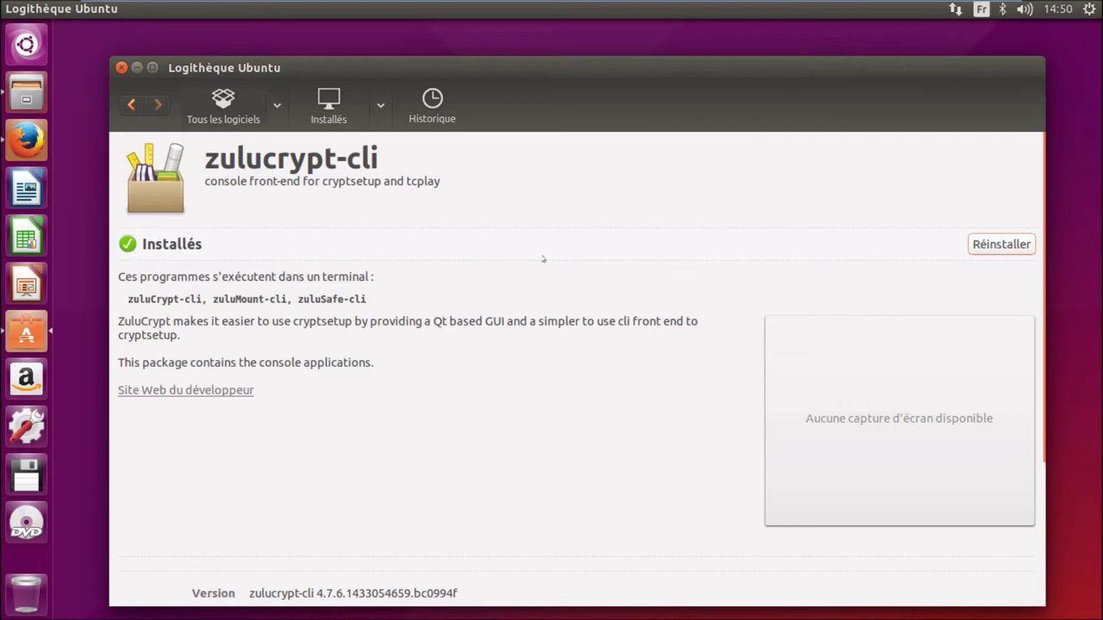
{"action": "right_click", "coordinate": [607, 70]}
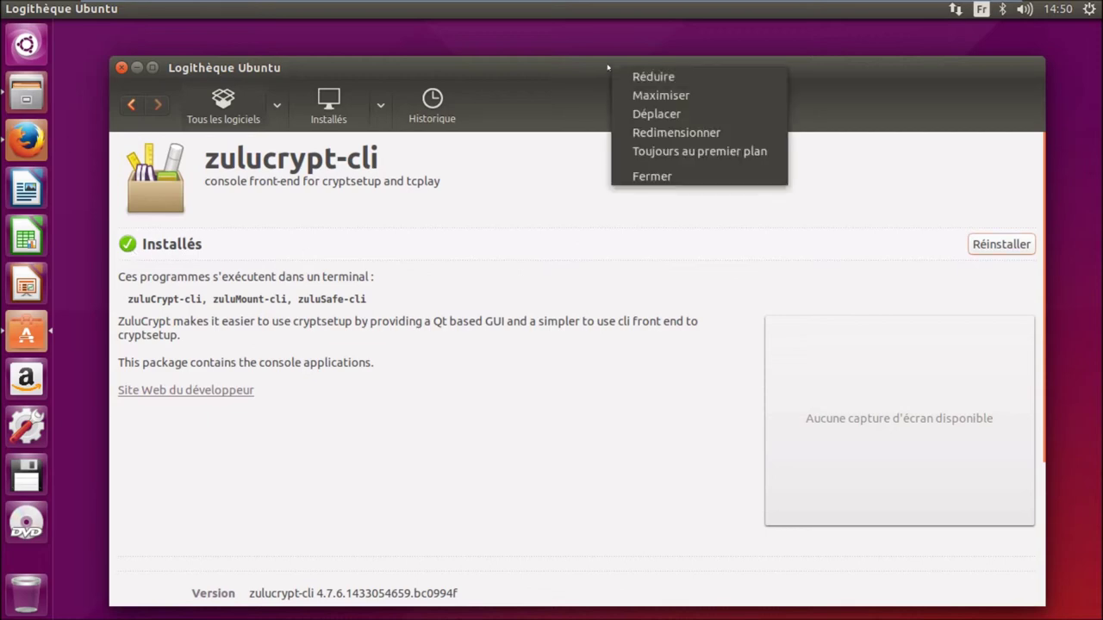
{"action": "left_click", "coordinate": [653, 177]}
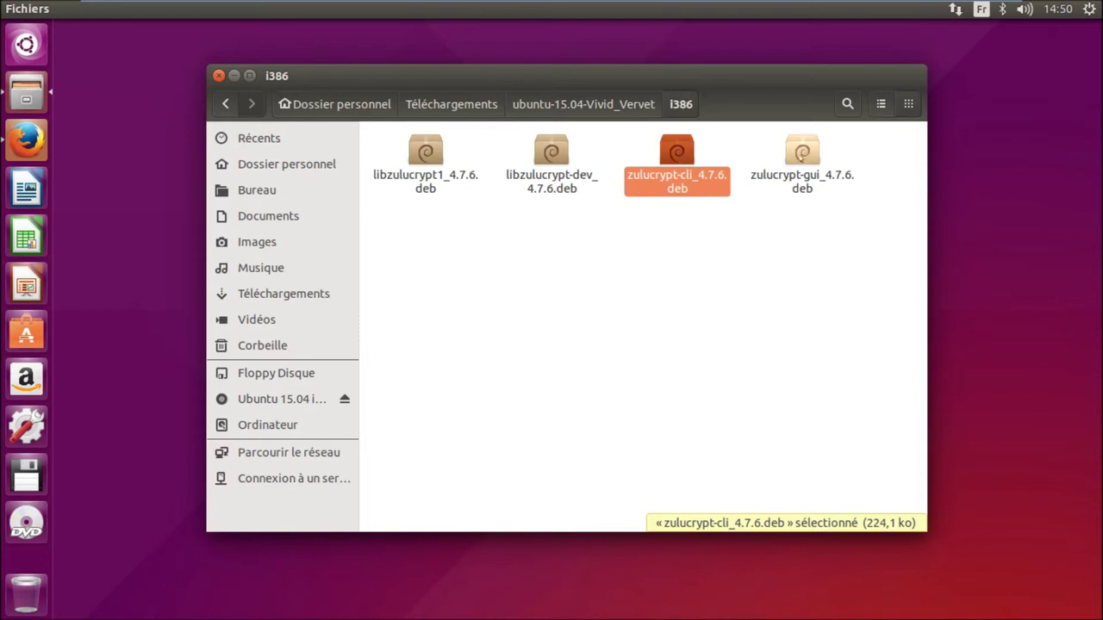
- Install zulucrypt-gui_4.7.6.deb with Logithèque Ubuntu, authenticating with the account password, and close its window
{"action": "left_click", "coordinate": [802, 155]}
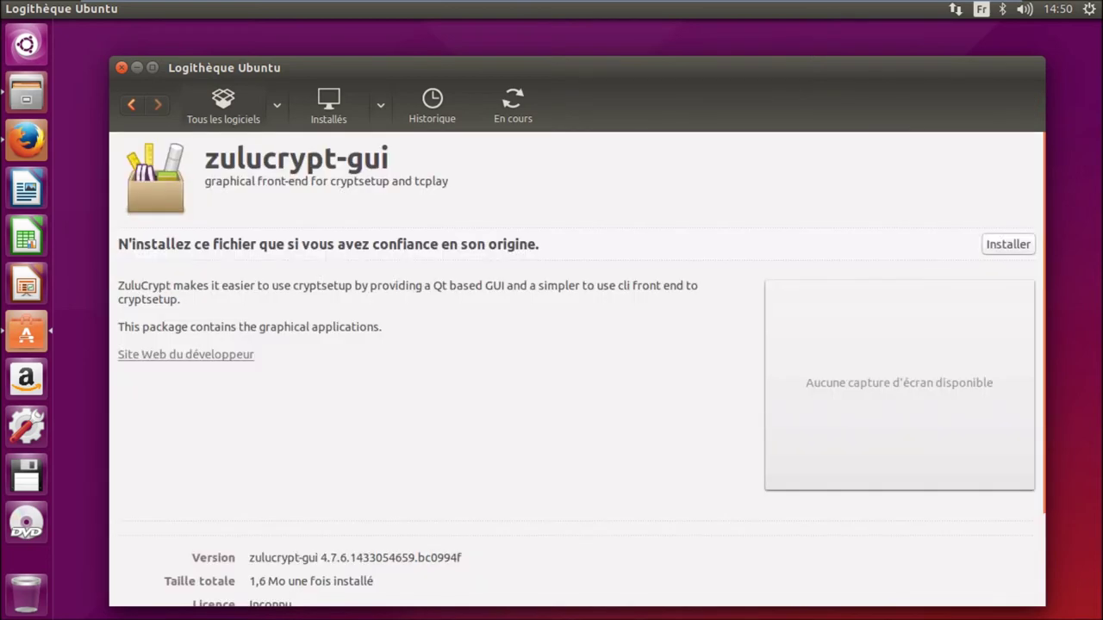
{"action": "left_click", "coordinate": [991, 246]}
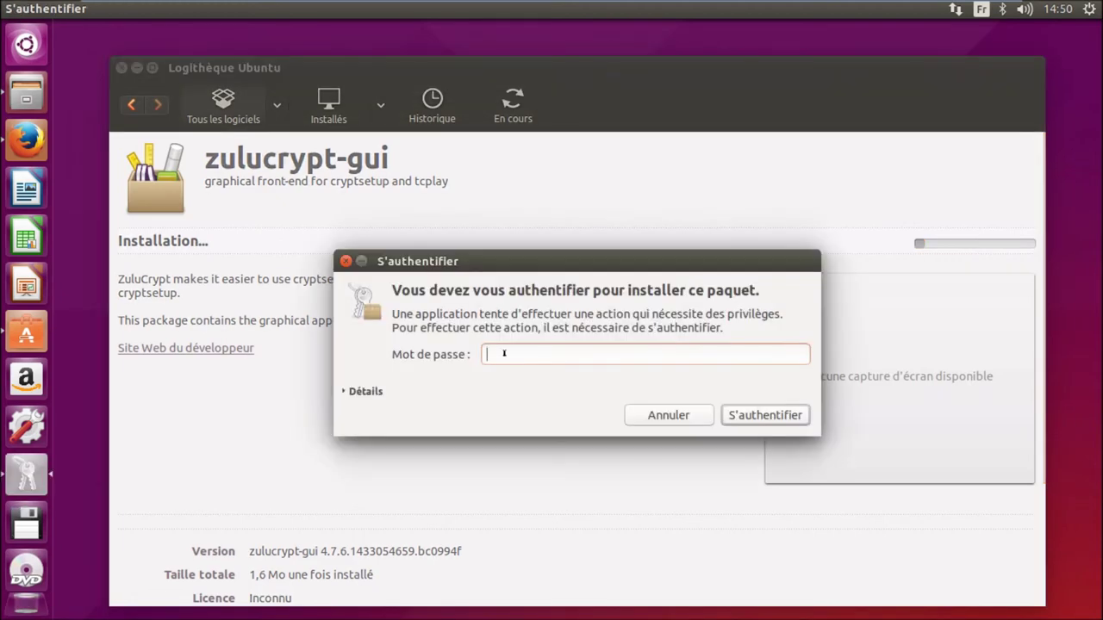
{"action": "type", "text": "********"}
{"action": "key", "text": "Return"}
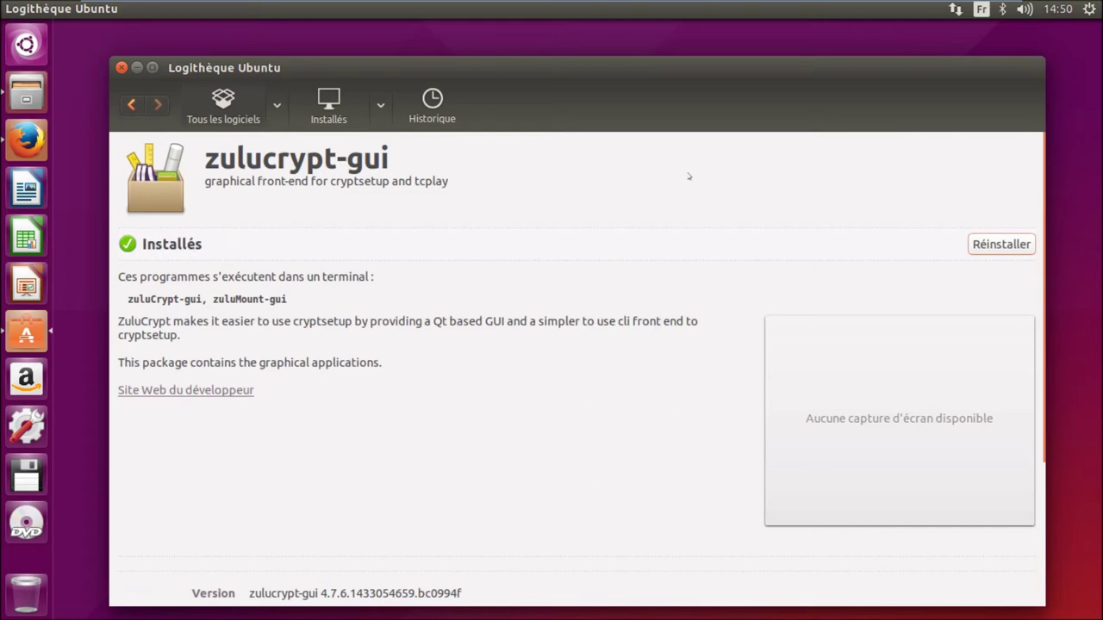
{"action": "right_click", "coordinate": [687, 68]}
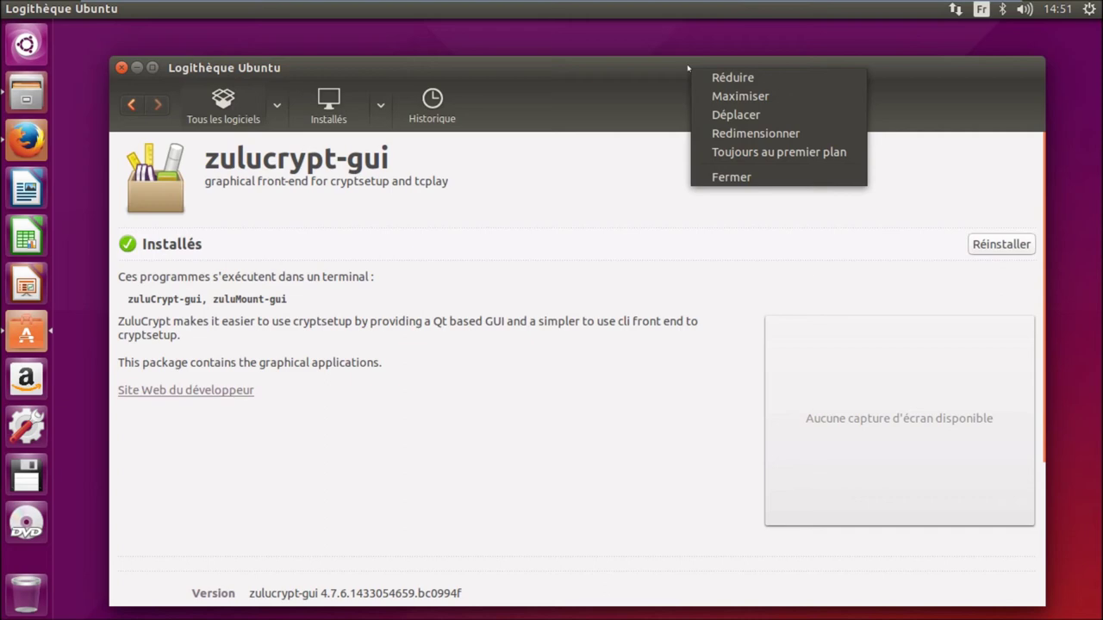
{"action": "left_click", "coordinate": [733, 177]}
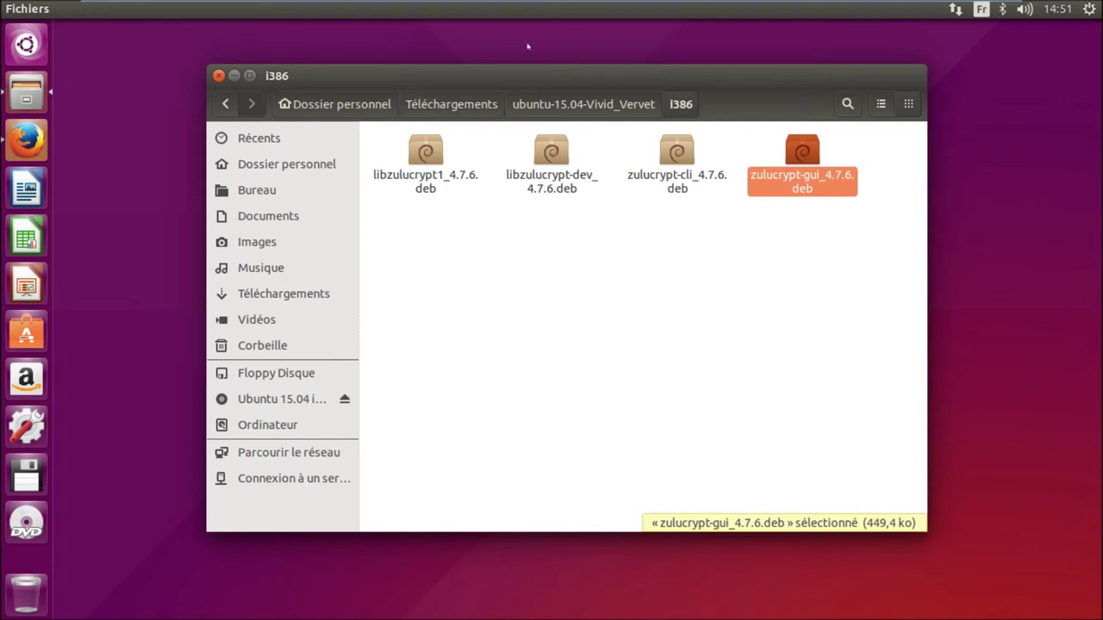
- Search the computer for "zu", launch the ZuluCrypt application and dismiss its Greetings message
{"action": "key", "text": "super"}
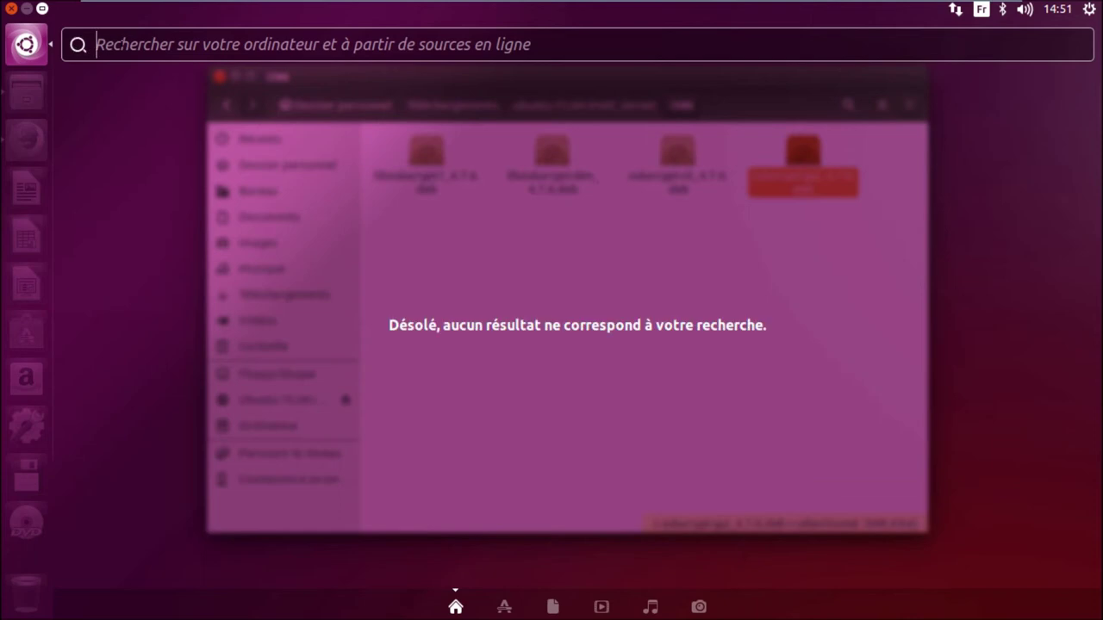
{"action": "type", "text": "z"}
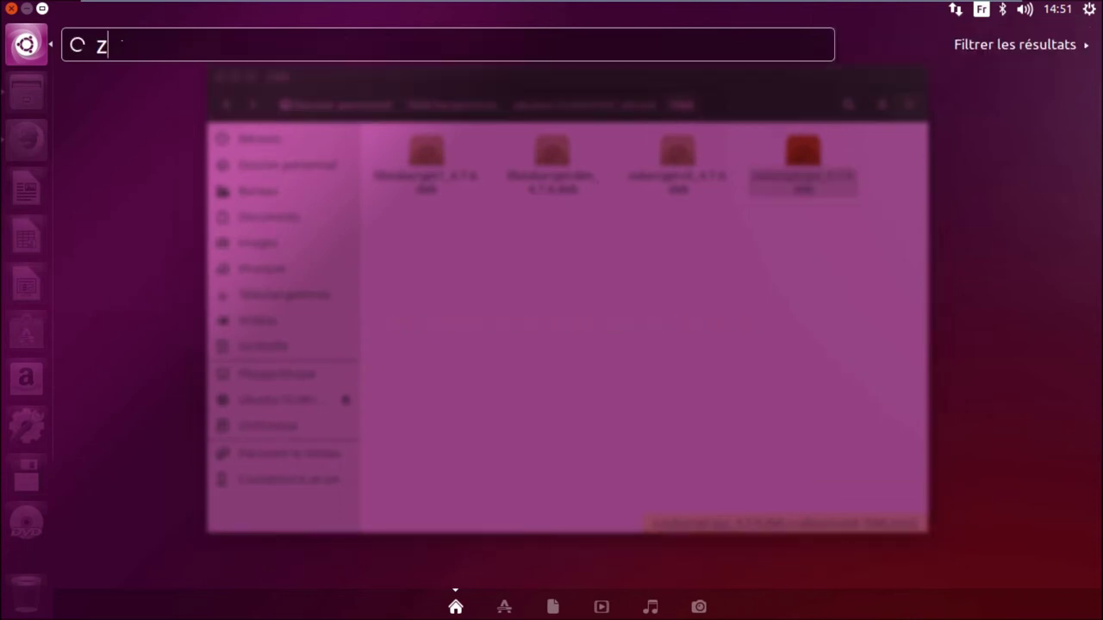
{"action": "type", "text": "u"}
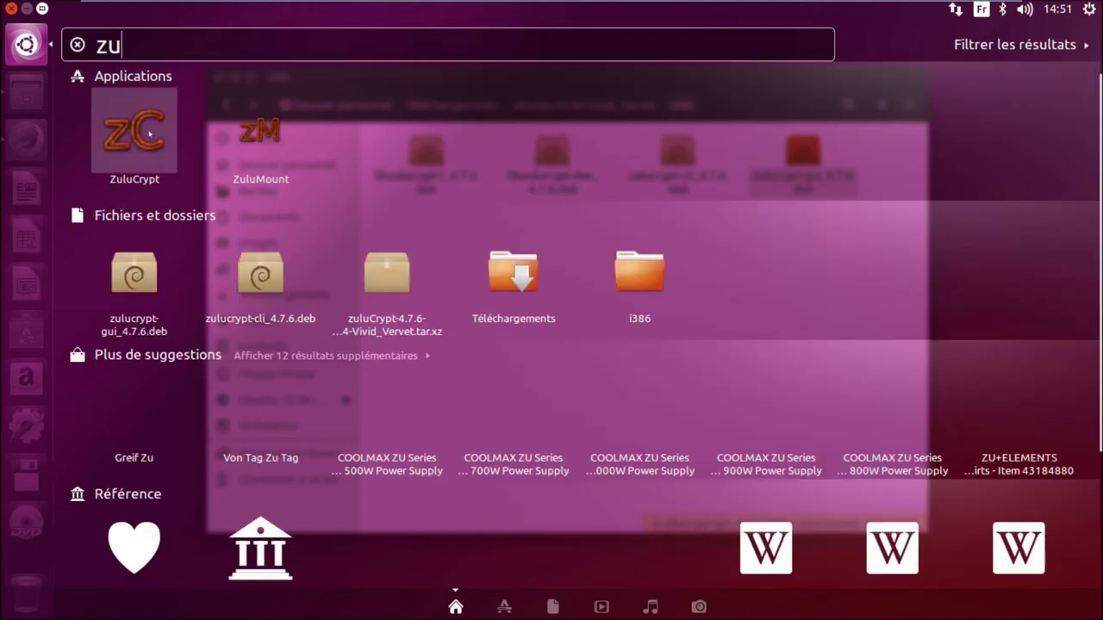
{"action": "key", "text": "Escape"}
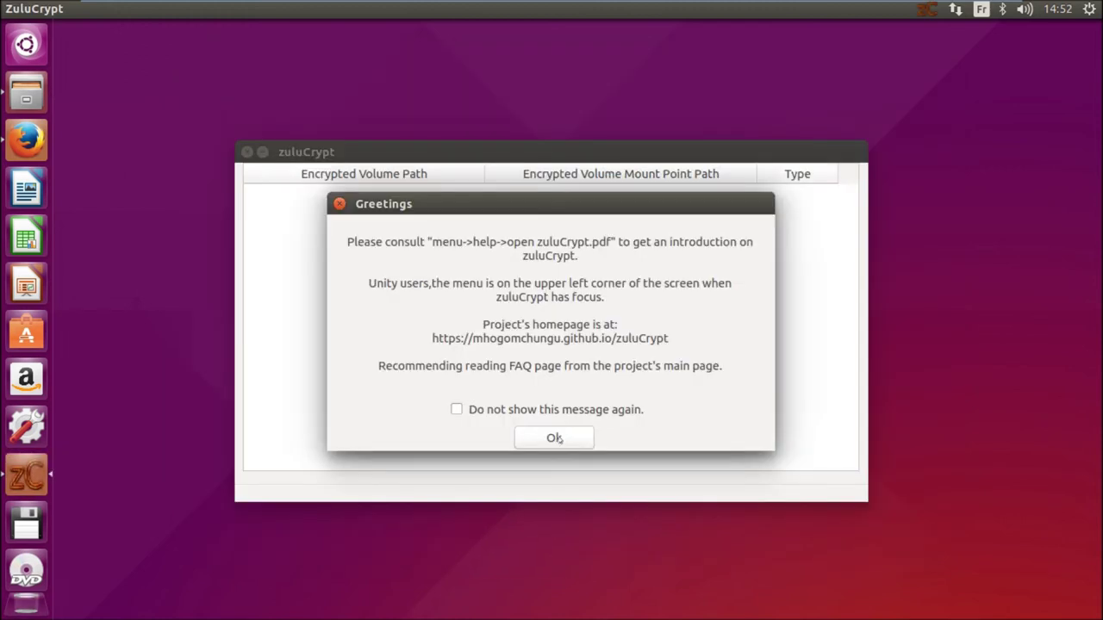
{"action": "left_click", "coordinate": [560, 437]}
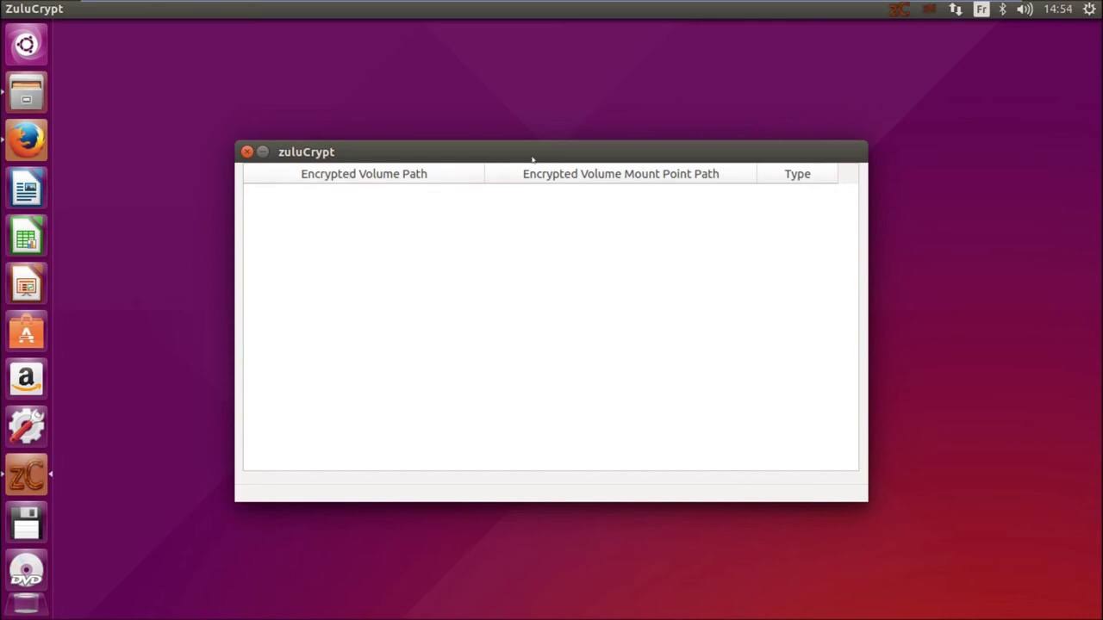
- Examine the commands zuluCrypt offers for files, opening and creating containers, managing volumes, options and help
{"action": "left_click", "coordinate": [64, 8]}
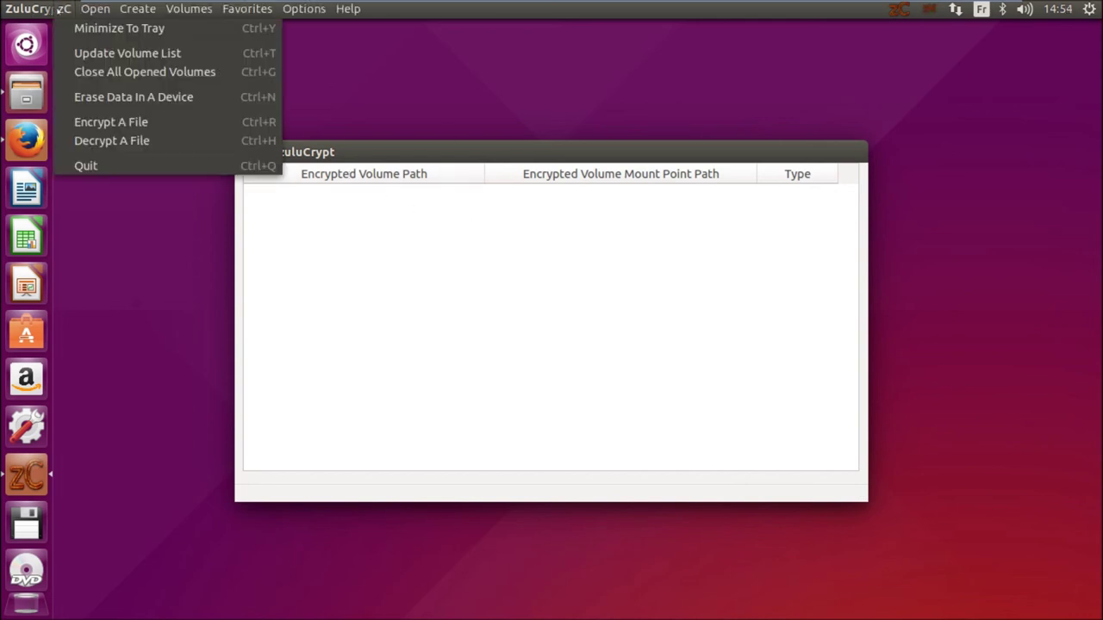
{"action": "mouse_move", "coordinate": [96, 11]}
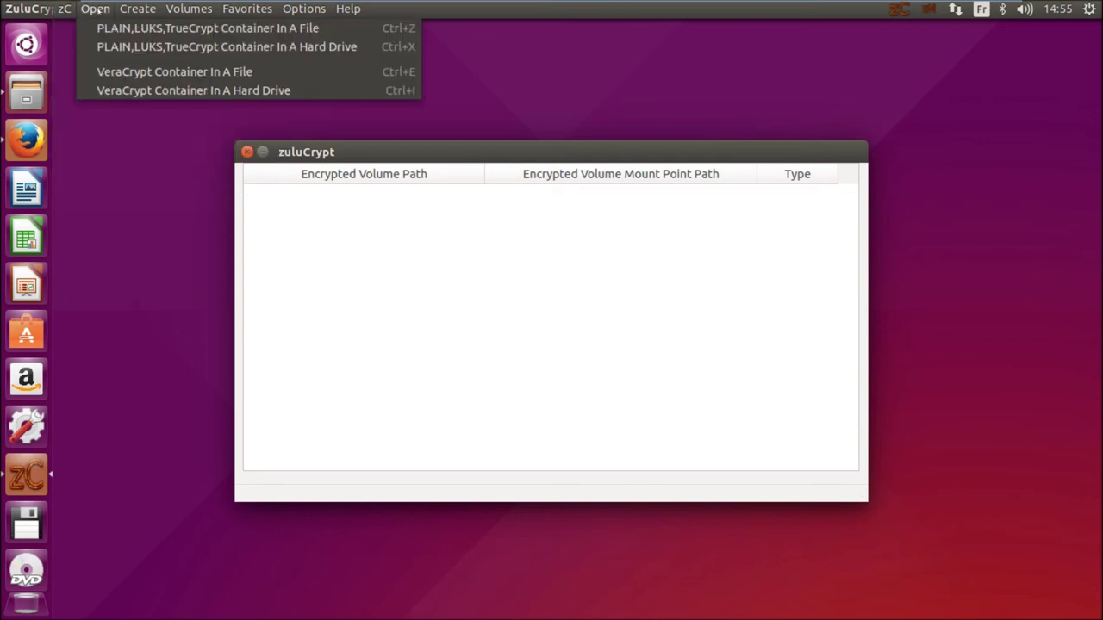
{"action": "mouse_move", "coordinate": [138, 9]}
{"action": "mouse_move", "coordinate": [175, 6]}
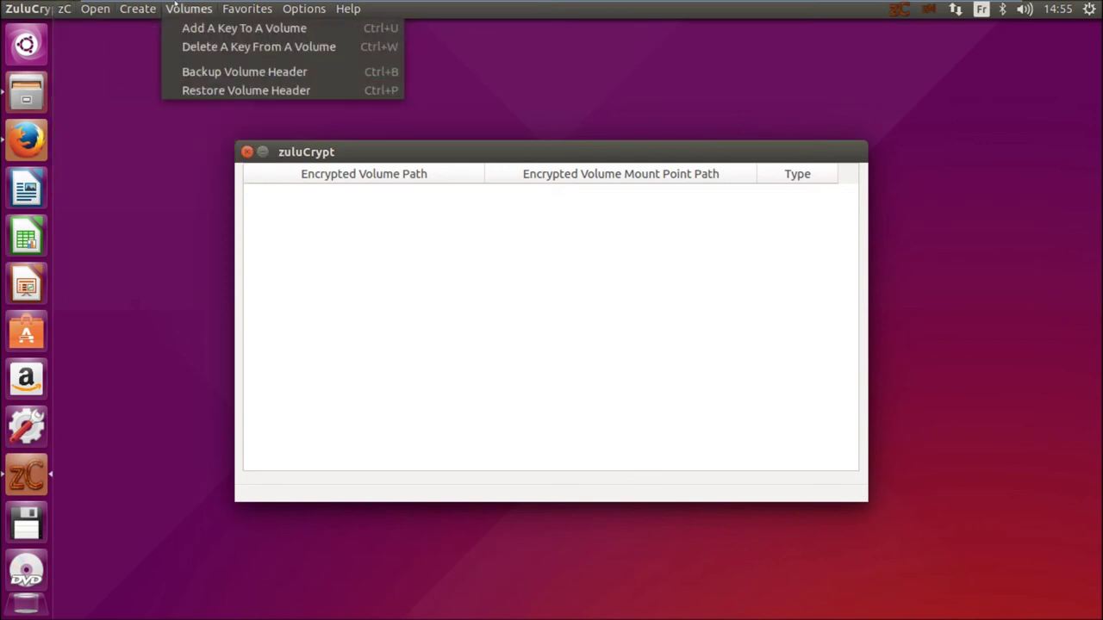
{"action": "mouse_move", "coordinate": [307, 8]}
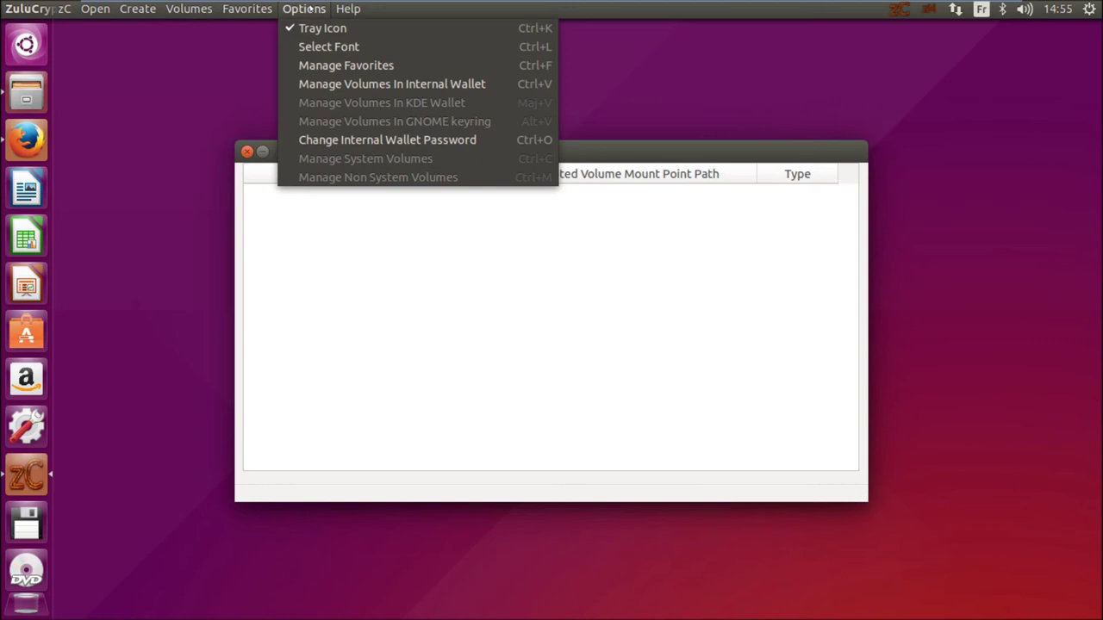
{"action": "mouse_move", "coordinate": [347, 9]}
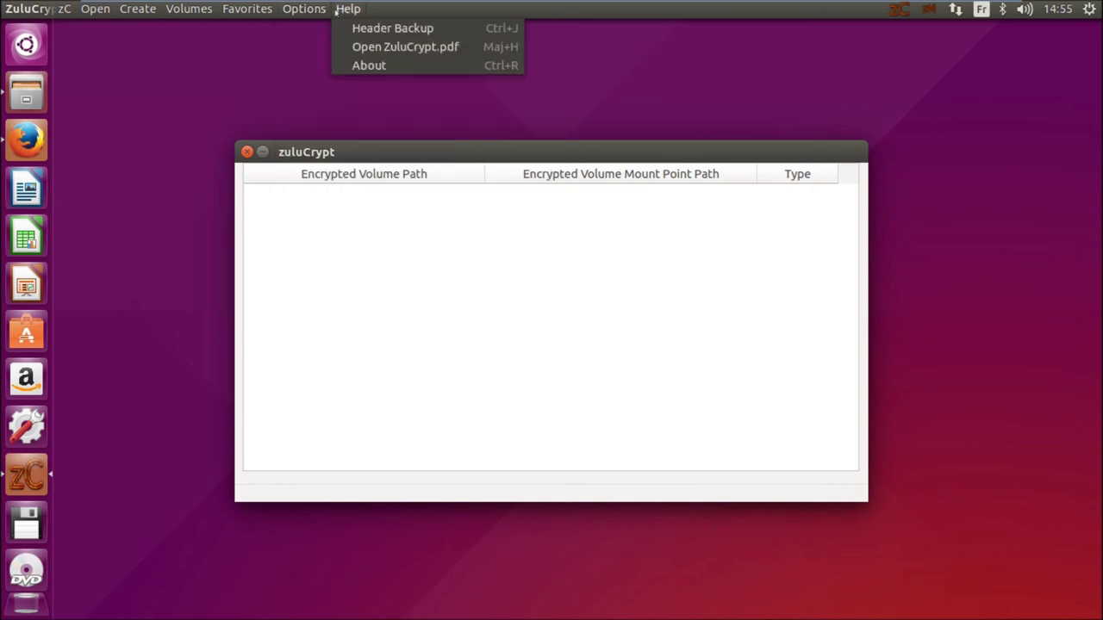
{"action": "left_click", "coordinate": [295, 256]}
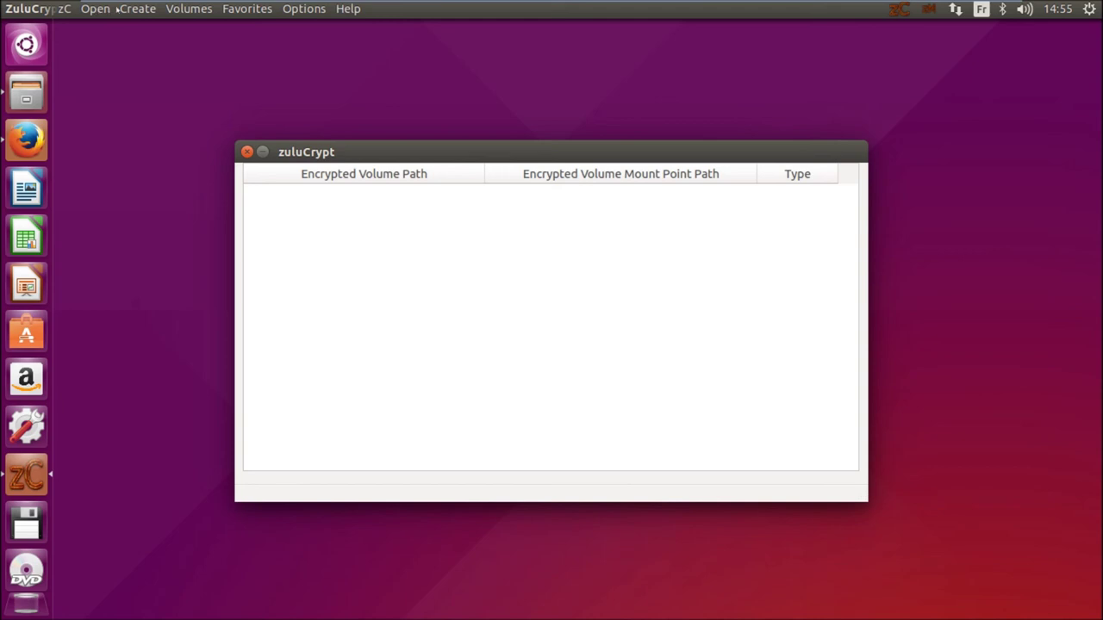
- Examine the creation dialogs for an encrypted container in a file, one in a hard drive, and a keyfile, cancelling each
{"action": "left_click", "coordinate": [137, 11]}
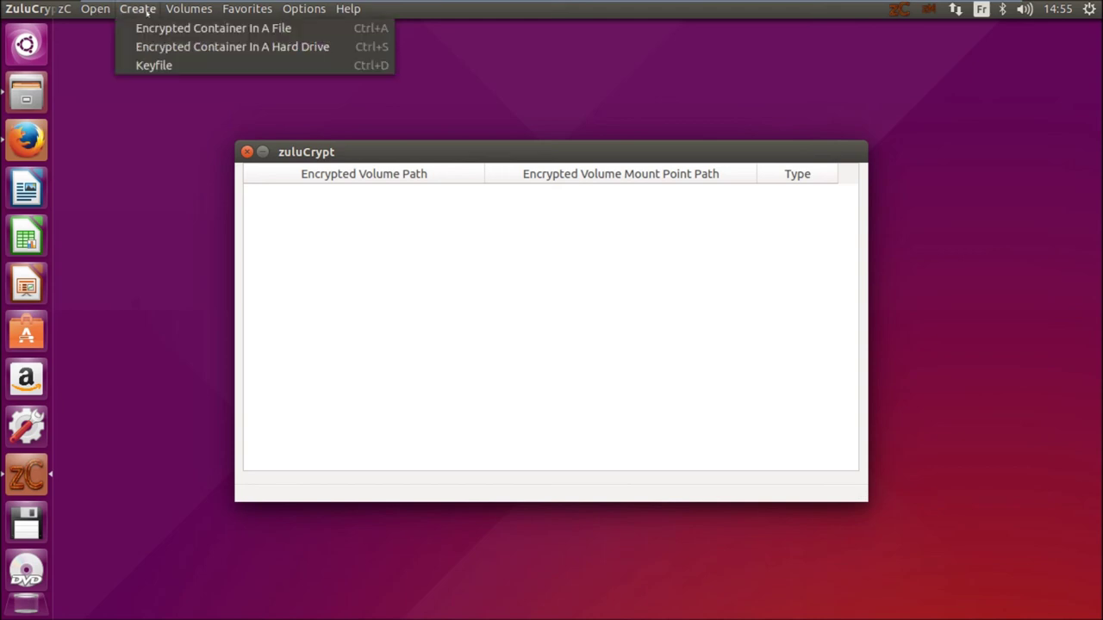
{"action": "left_click", "coordinate": [164, 27]}
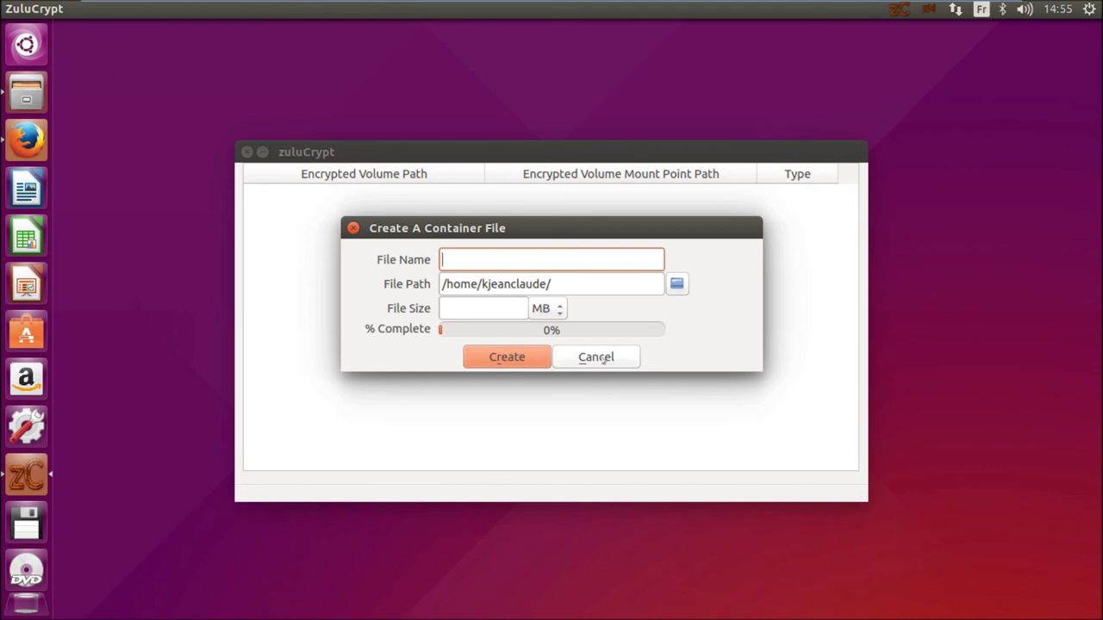
{"action": "left_click", "coordinate": [596, 358]}
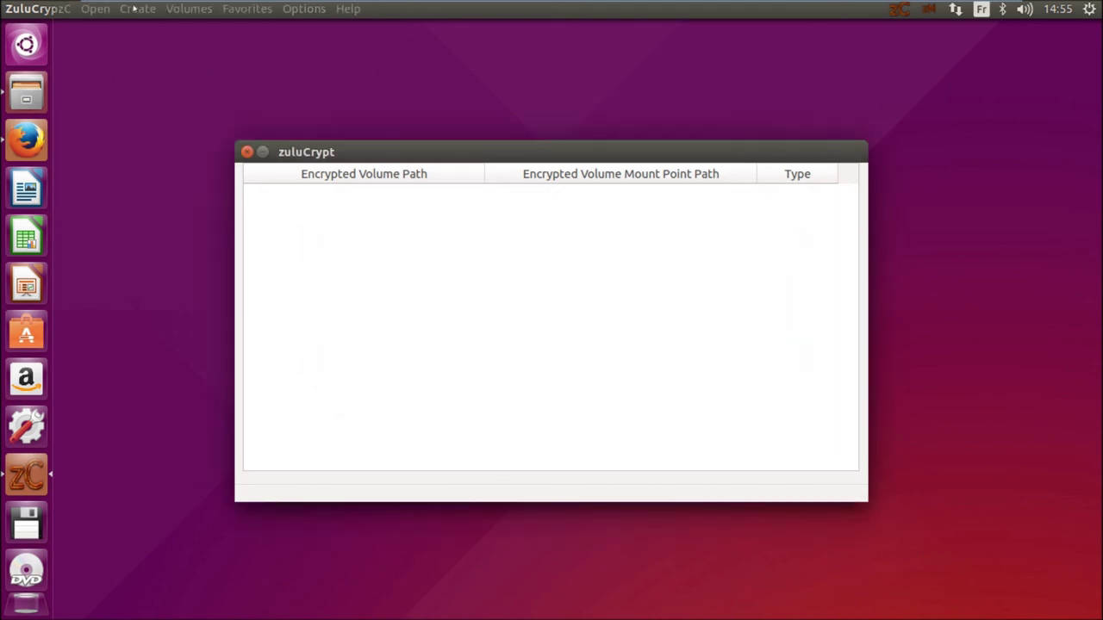
{"action": "left_click", "coordinate": [134, 10]}
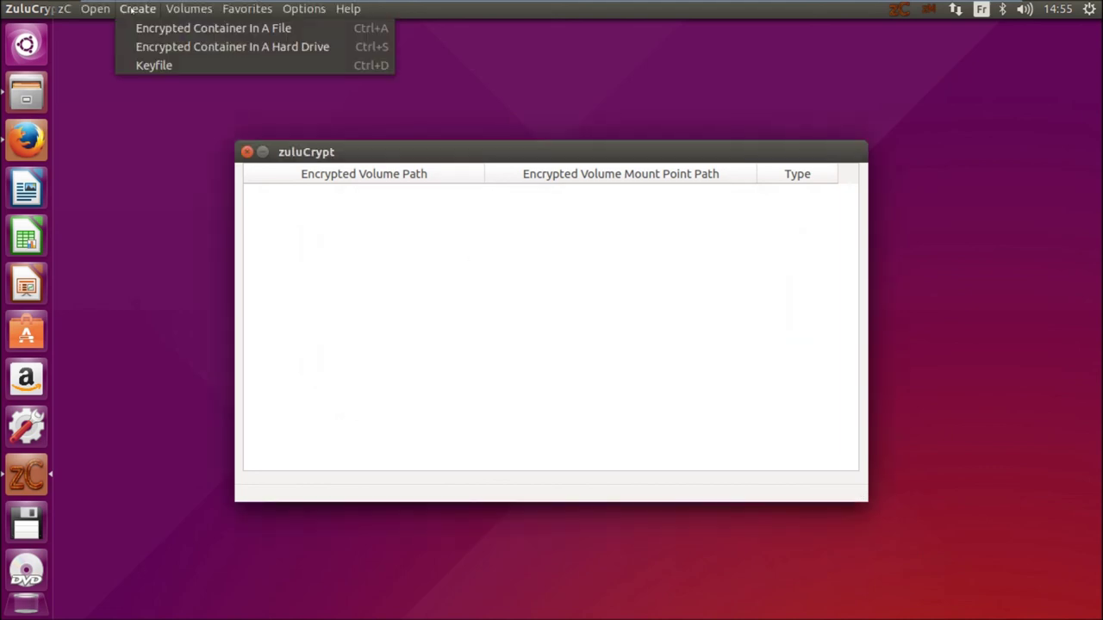
{"action": "left_click", "coordinate": [176, 45]}
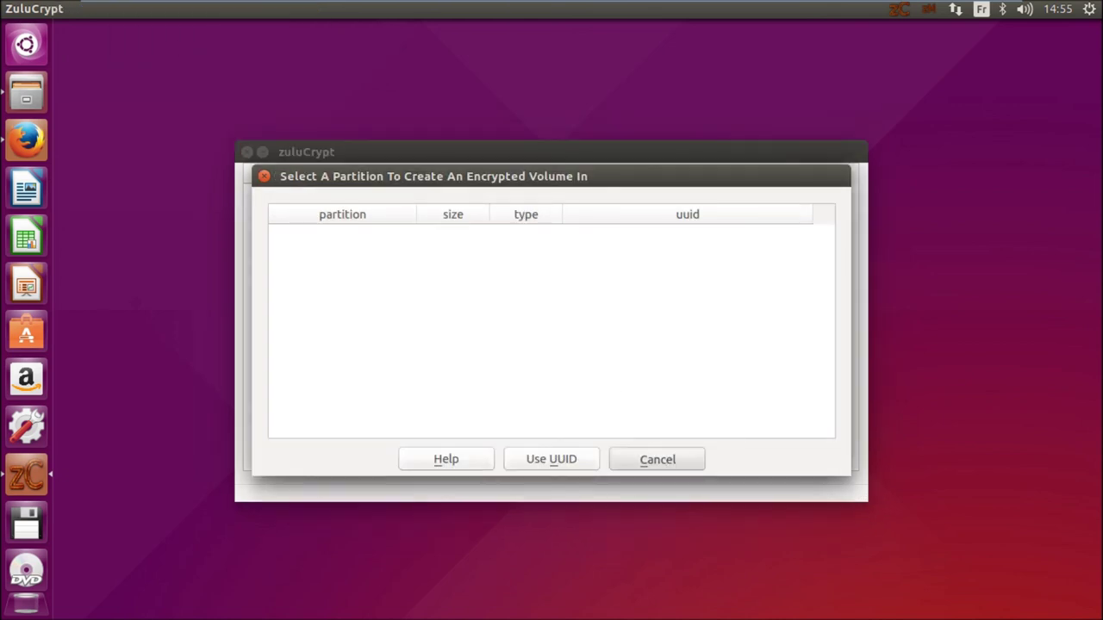
{"action": "left_click", "coordinate": [659, 460]}
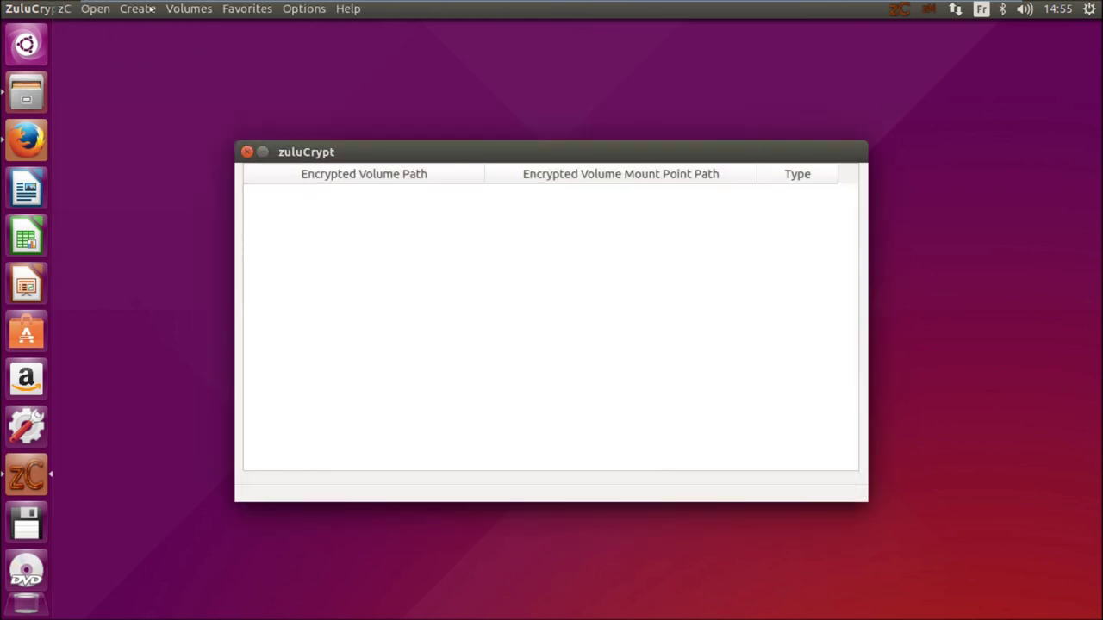
{"action": "left_click", "coordinate": [138, 9]}
{"action": "left_click", "coordinate": [172, 65]}
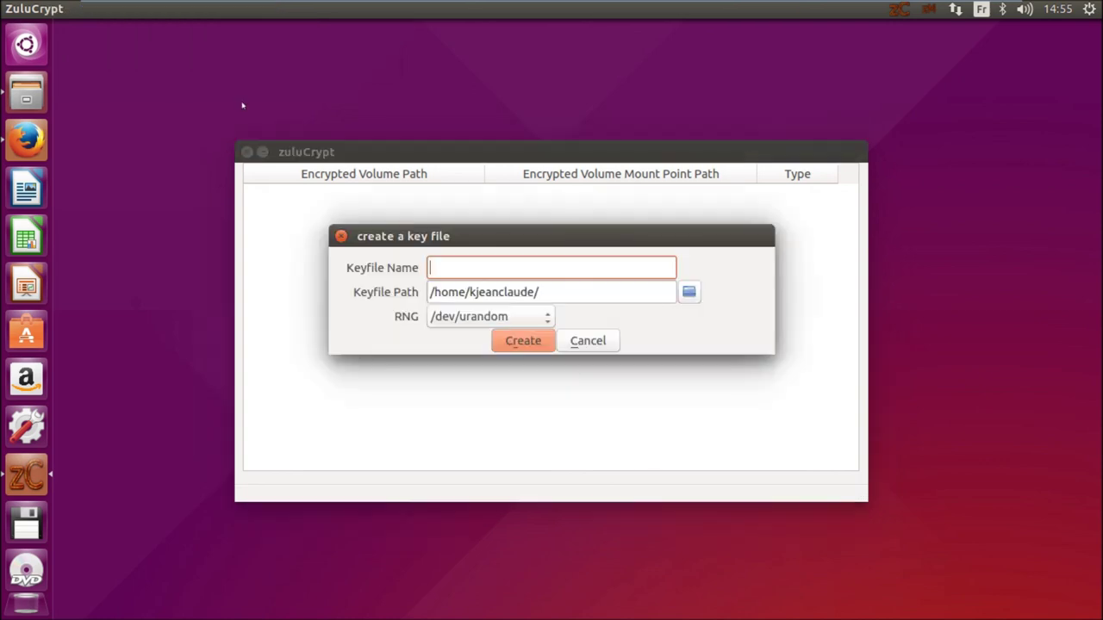
{"action": "left_click", "coordinate": [600, 343]}
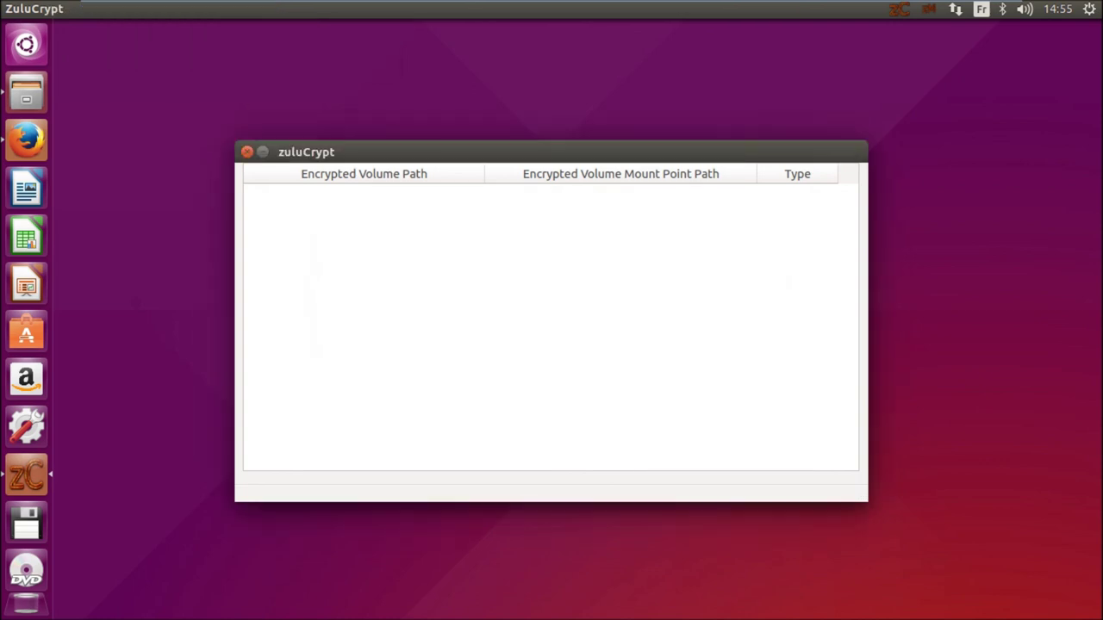